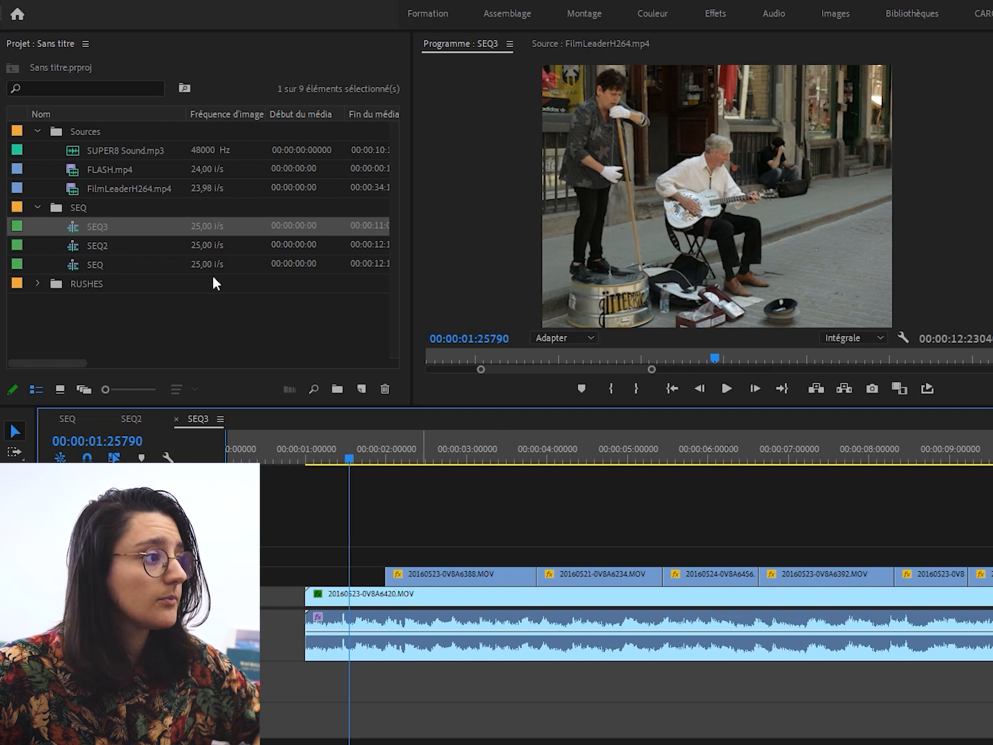
# - Preview FilmLeaderH264.mp4, place it on the track above the clips from the start of SEQ3, and play the sequence
pyautogui.doubleClick(68, 186)
pyautogui.moveTo(491, 357); pyautogui.dragTo(600, 360)
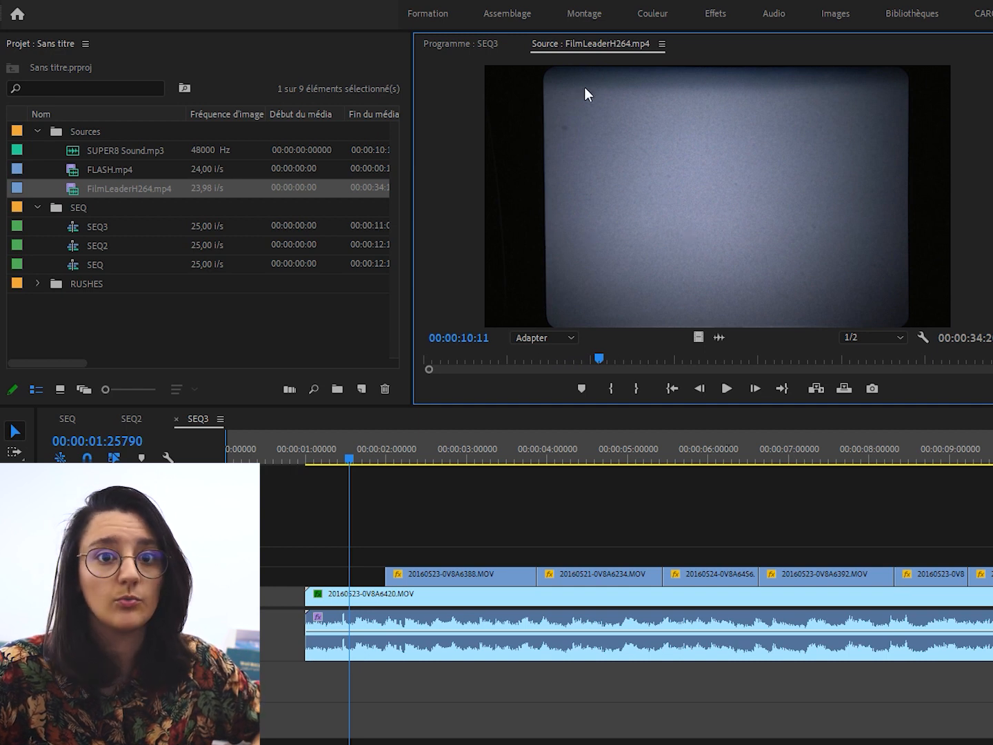
pyautogui.moveTo(124, 187); pyautogui.dragTo(270, 527)
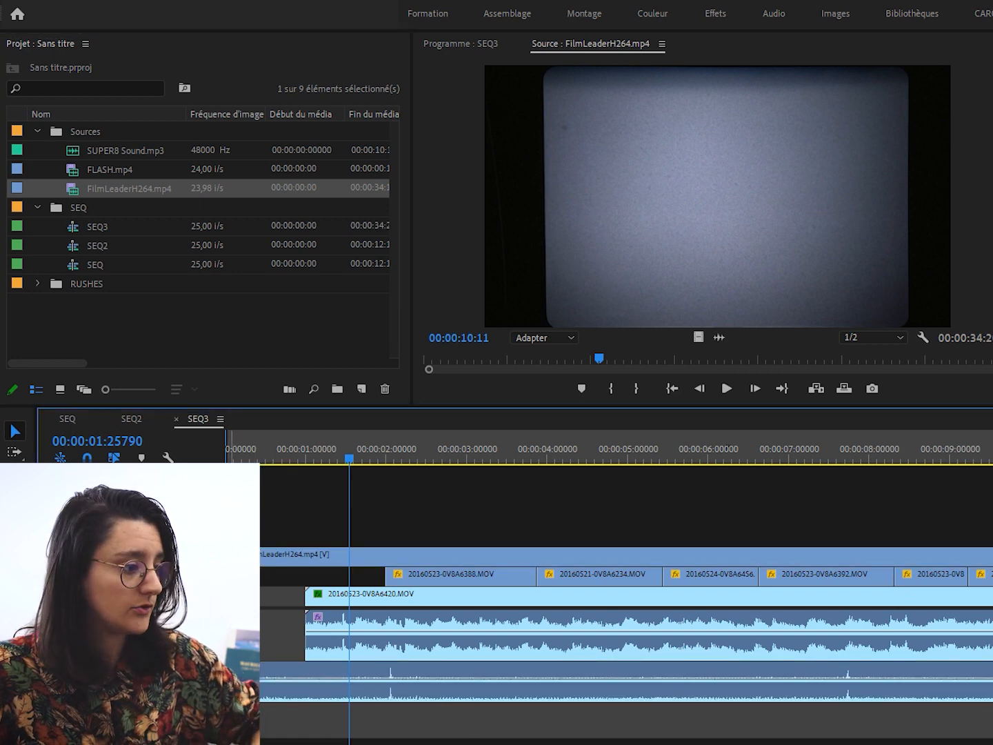
pyautogui.press('Home')
pyautogui.press('space')
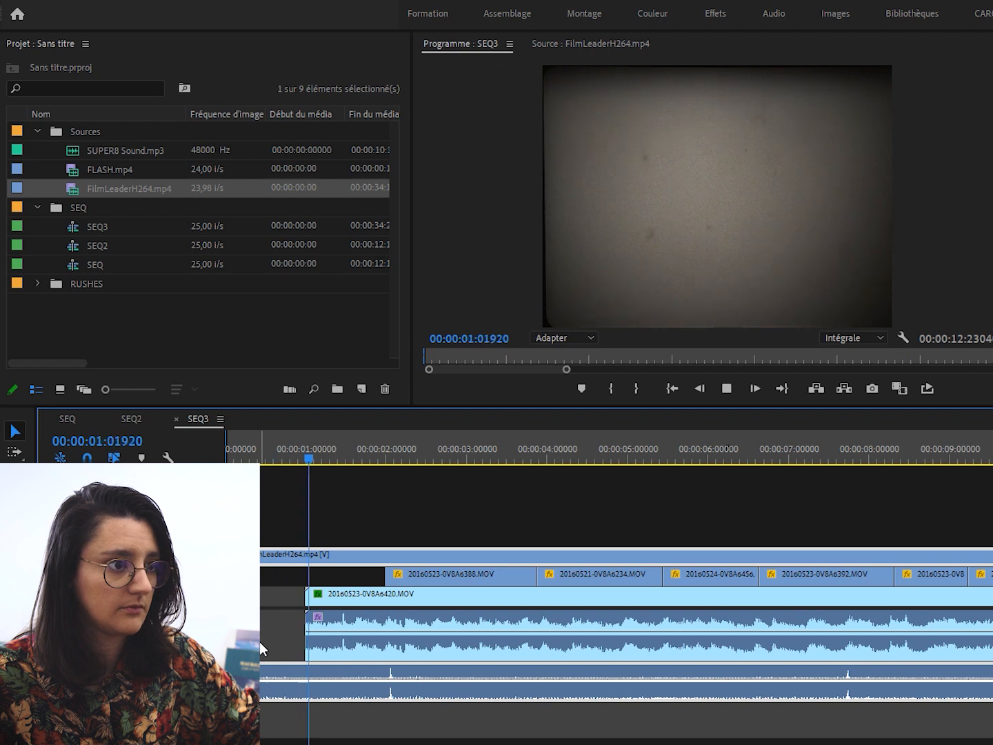
pyautogui.press('space')
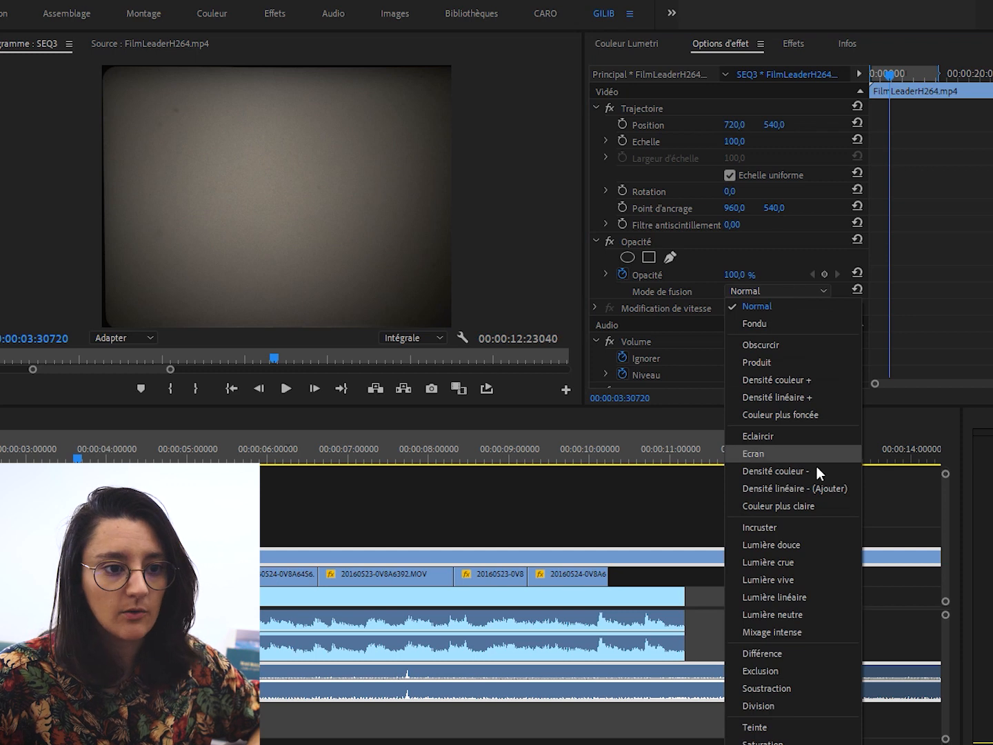
# - Compare the Lumière douce and Incruster blend modes on the film leader, keep Lumière douce, and lower its audio level to -19,5 dB
pyautogui.click(786, 545)
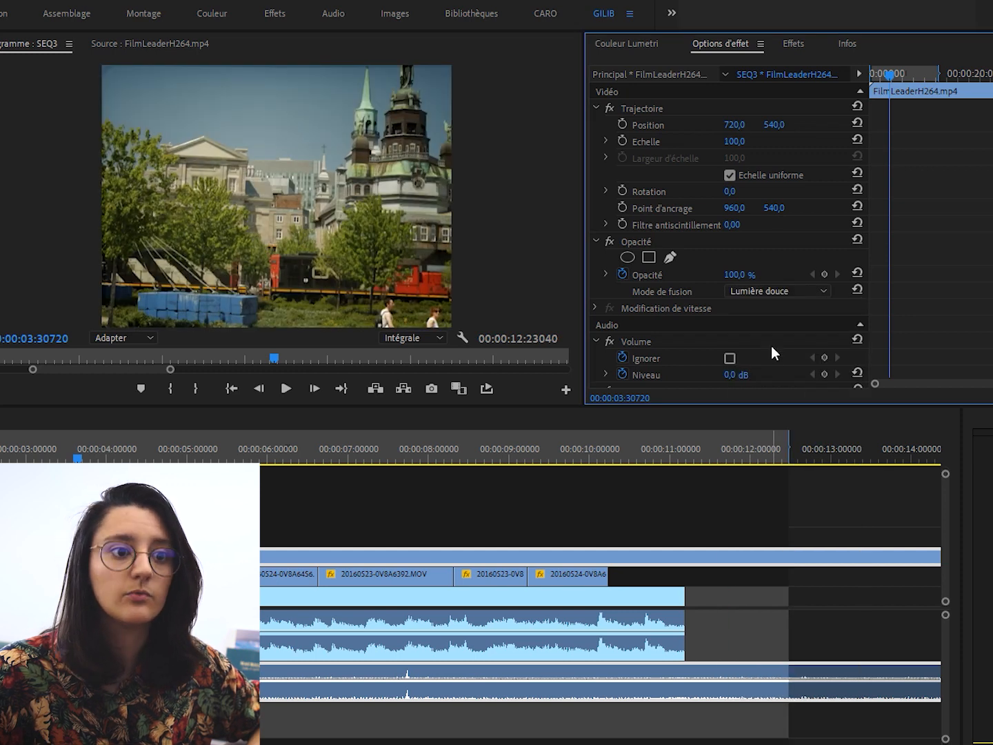
pyautogui.click(794, 291)
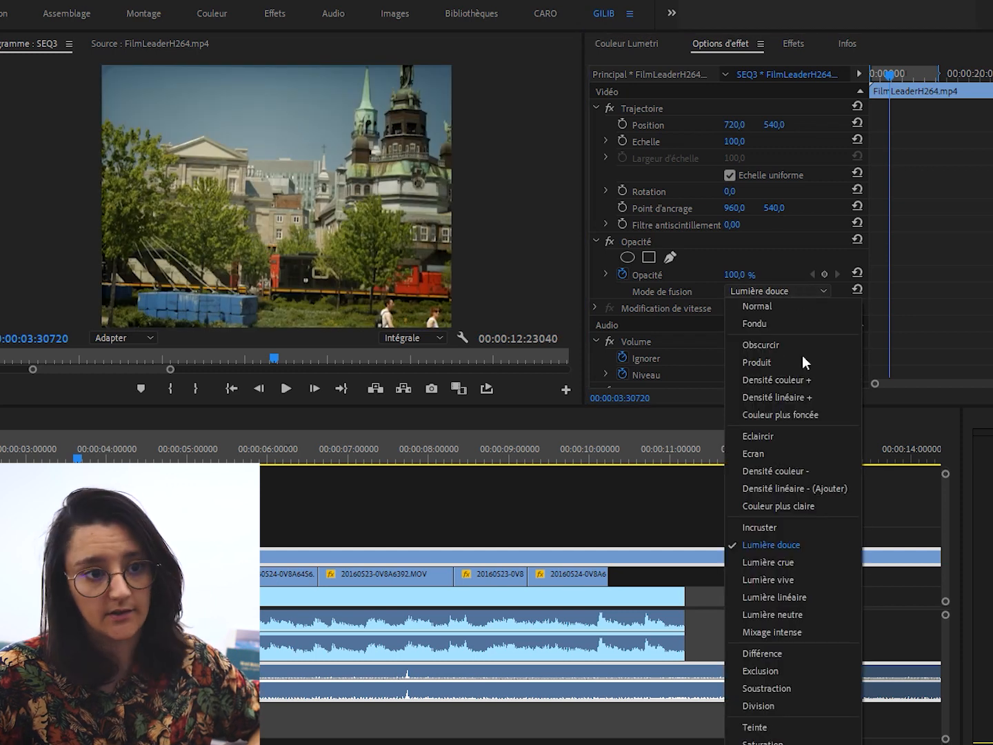
pyautogui.click(791, 529)
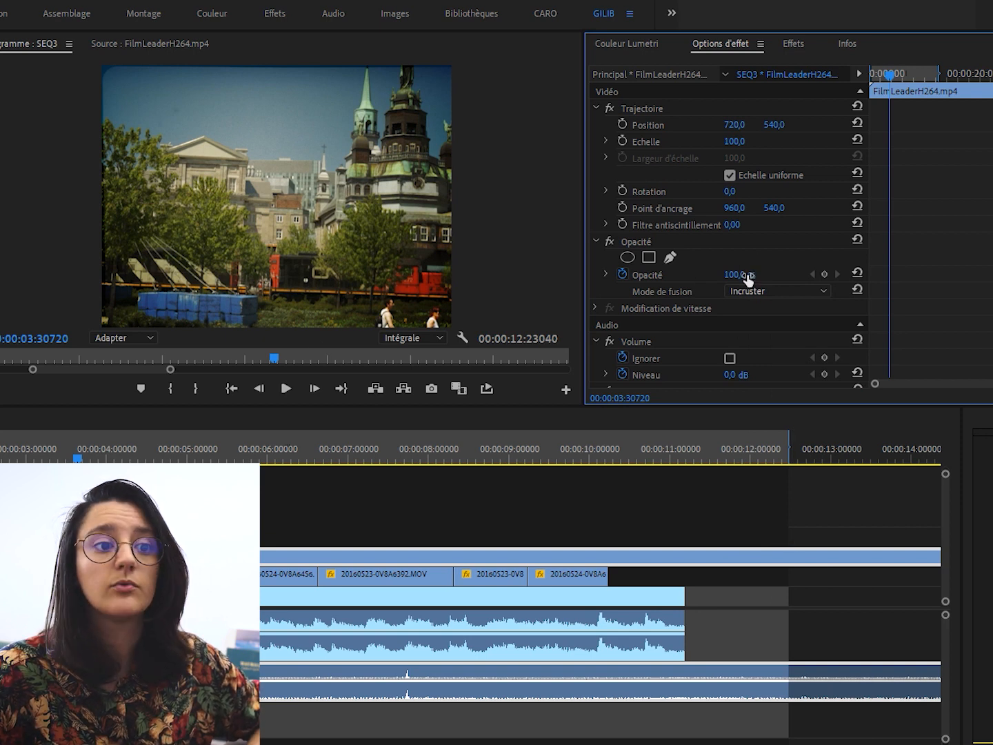
pyautogui.moveTo(755, 273)
pyautogui.mouseDown()
pyautogui.moveTo(732, 273)
pyautogui.moveTo(754, 274)
pyautogui.mouseUp()
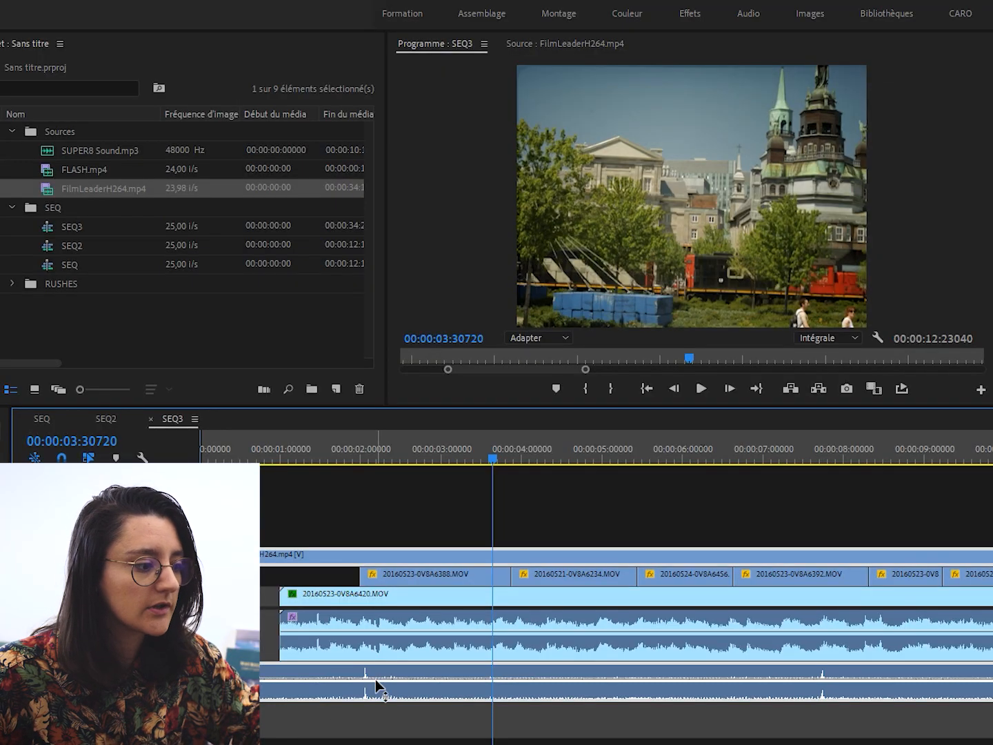
pyautogui.moveTo(378, 685); pyautogui.dragTo(378, 695)
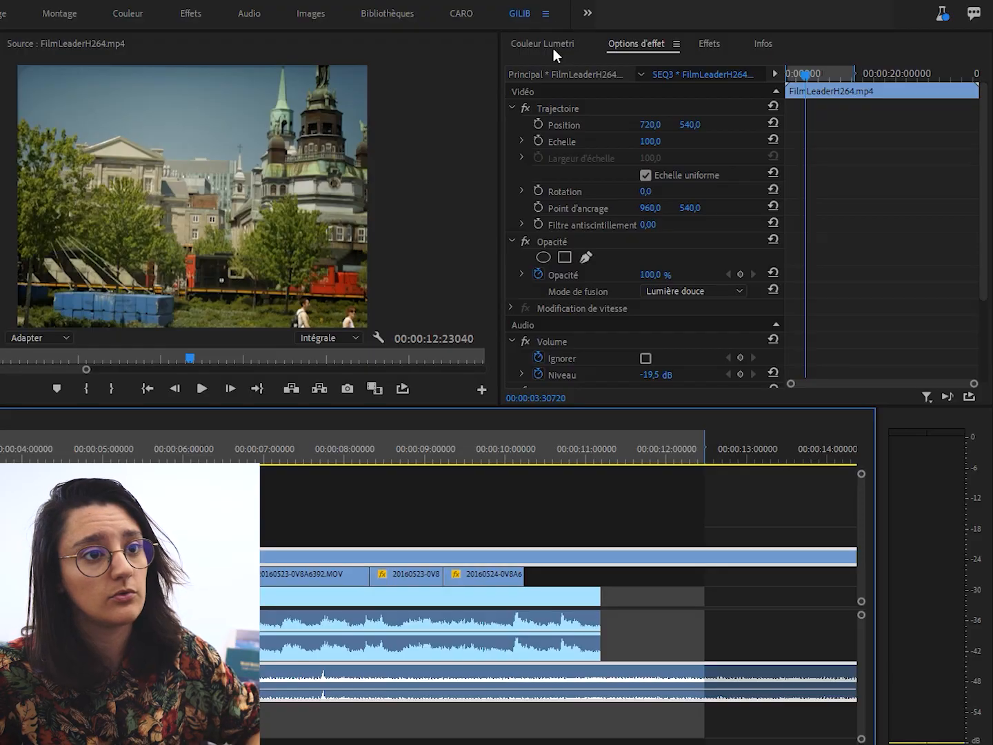
# - In Lumetri's Créatif settings for clip 20160523-0V8A6388.MOV, set Décoloration 33,2, Netteté -28,3, Vibrance -16,3 and Saturation 109,1
pyautogui.click(562, 41)
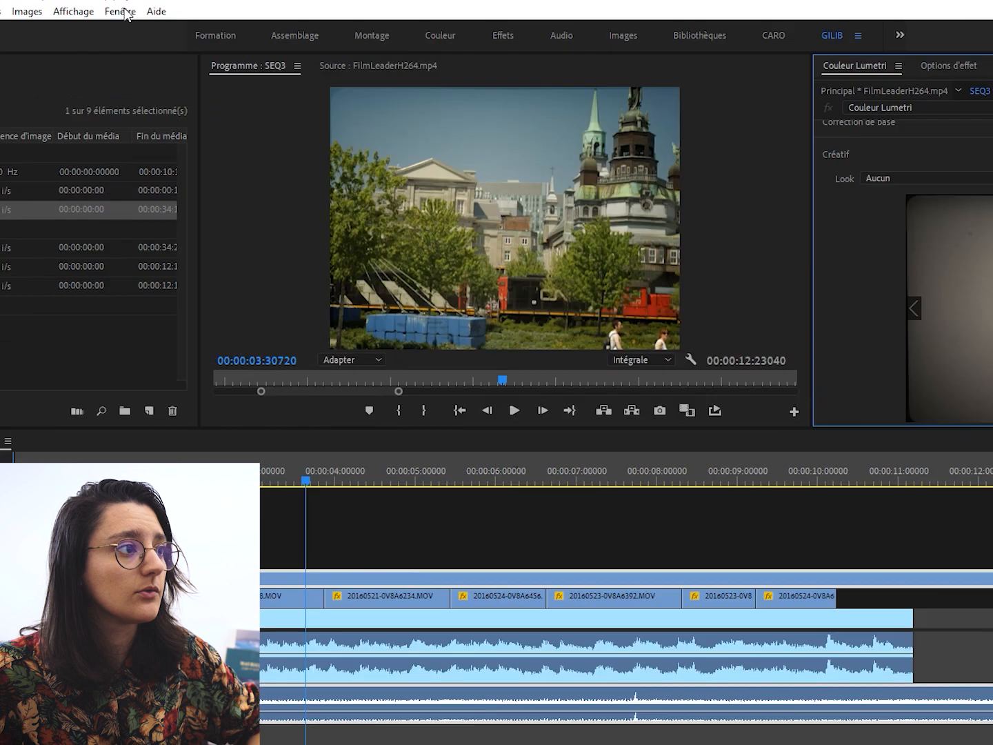
pyautogui.click(114, 11)
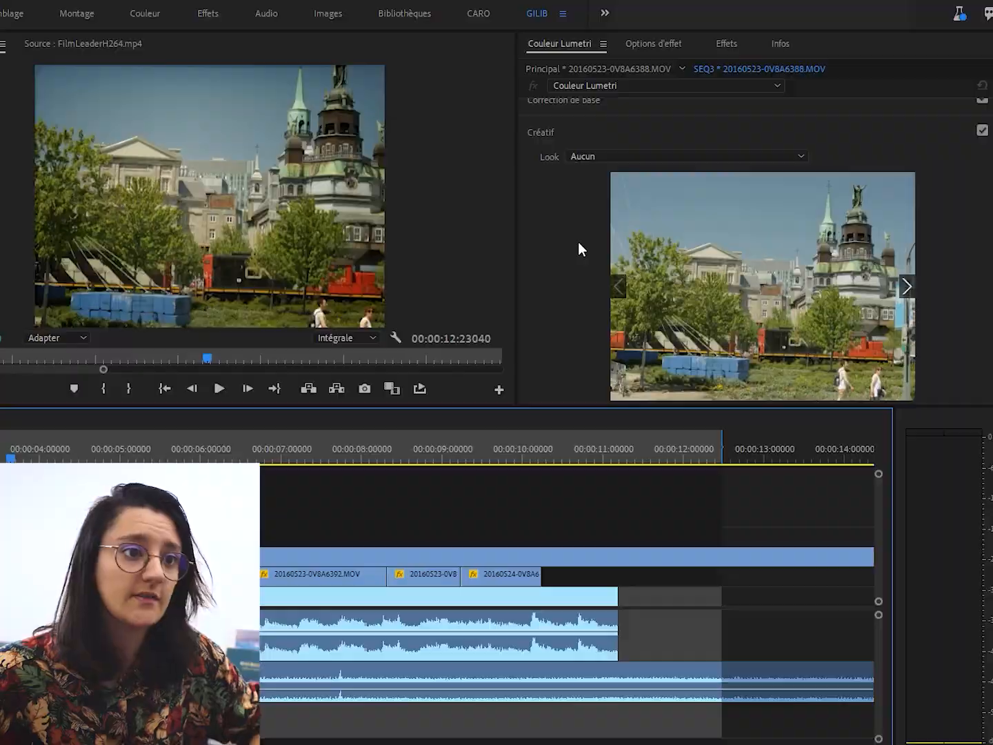
pyautogui.scroll(1, 578, 214)
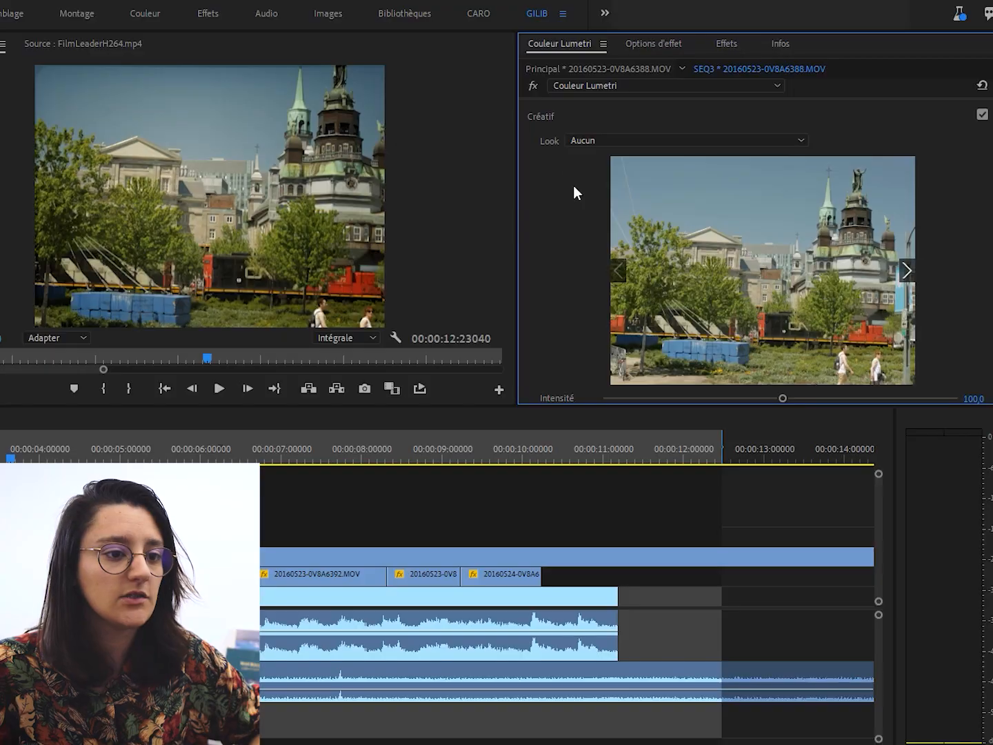
pyautogui.scroll(-3, 564, 162)
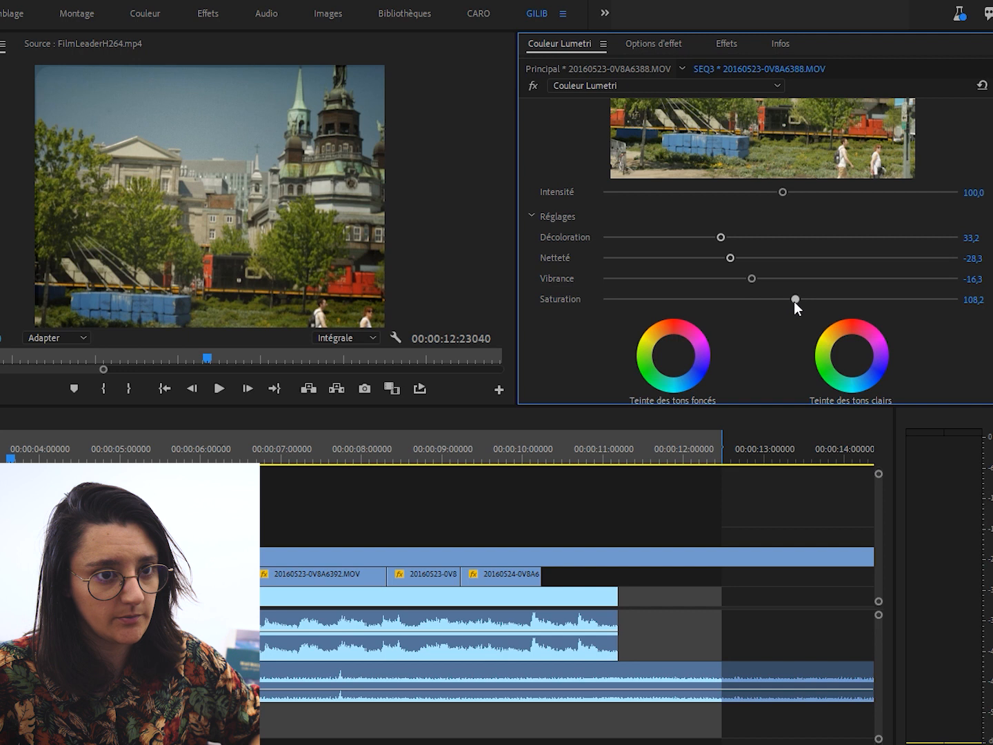
# - Tint the clip's shadows slightly towards blue and its highlights slightly towards orange-red
pyautogui.scroll(-2, 795, 302)
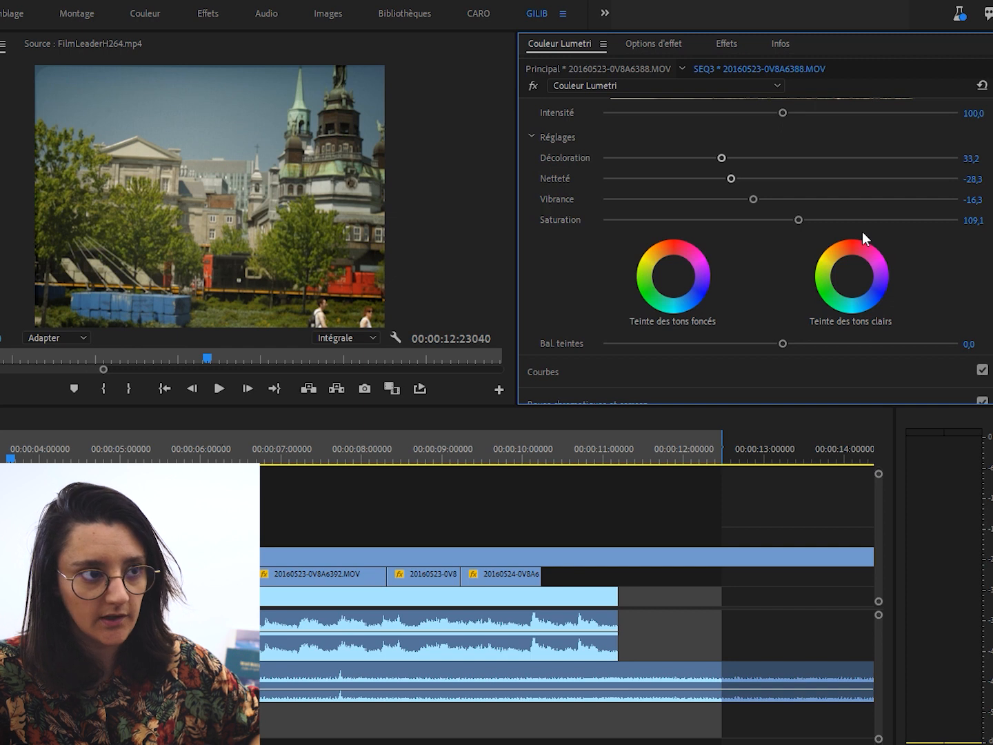
pyautogui.moveTo(675, 275); pyautogui.dragTo(677, 281)
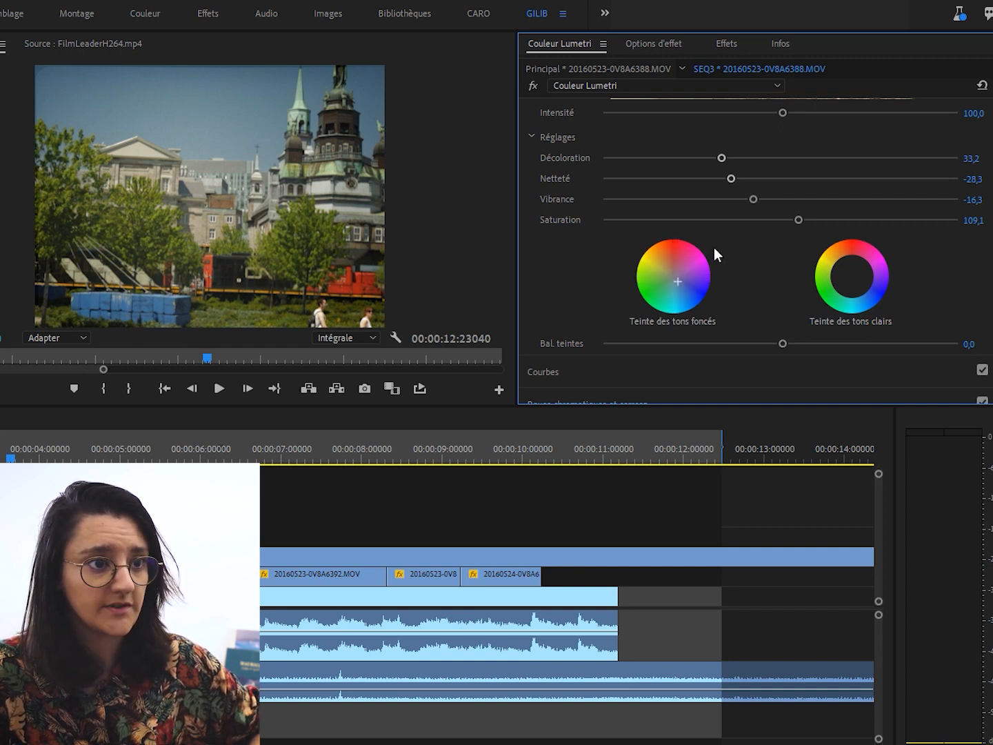
pyautogui.moveTo(853, 276); pyautogui.dragTo(849, 270)
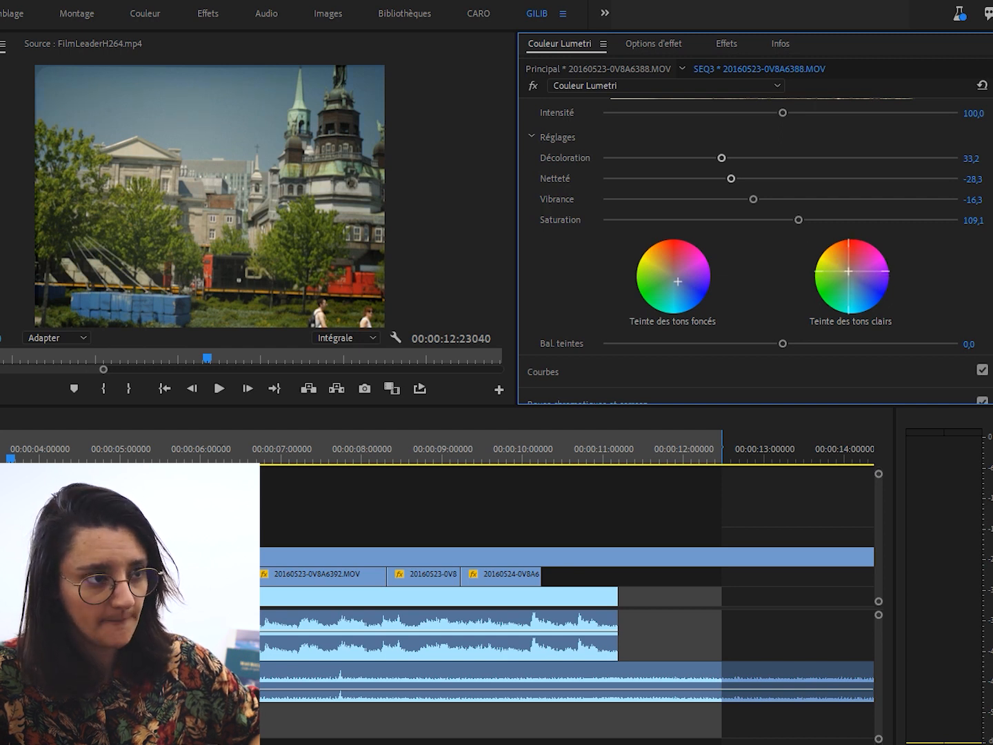
# - Apply the SL MATRIX MARS look to the clip and set its intensity to 21,8
pyautogui.scroll(3, 578, 264)
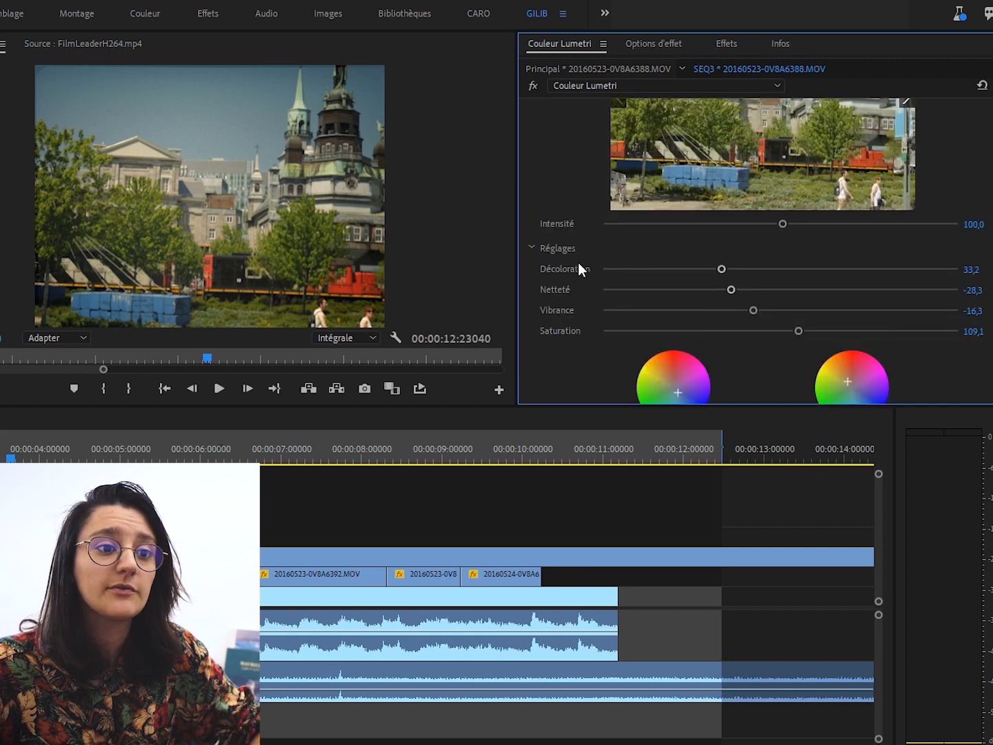
pyautogui.scroll(4, 579, 263)
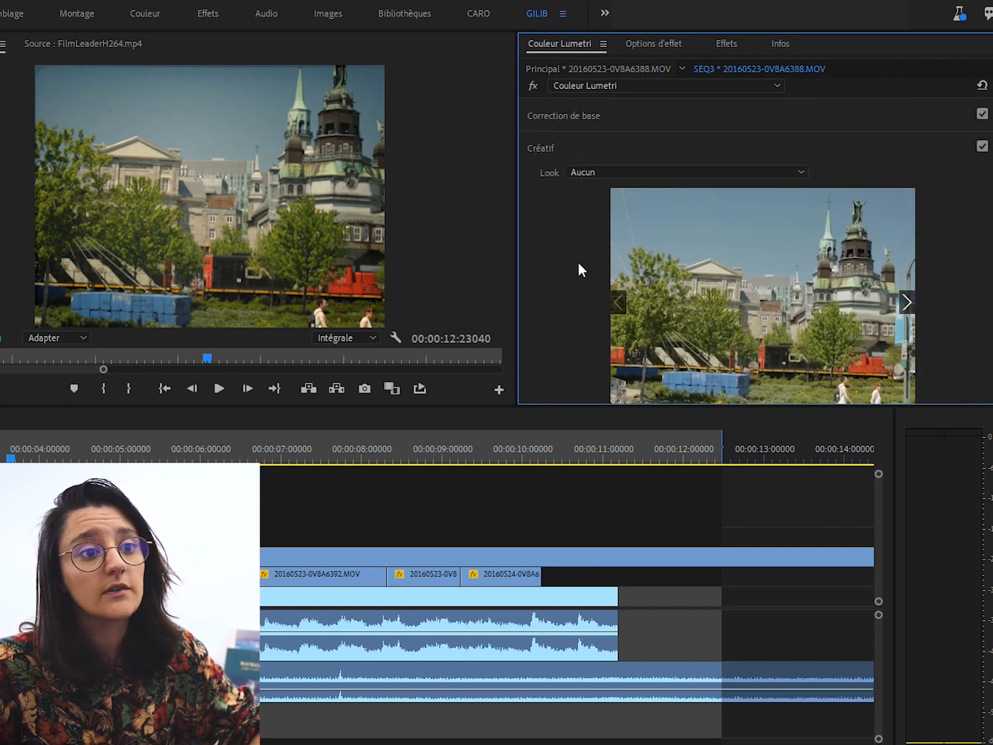
pyautogui.click(661, 177)
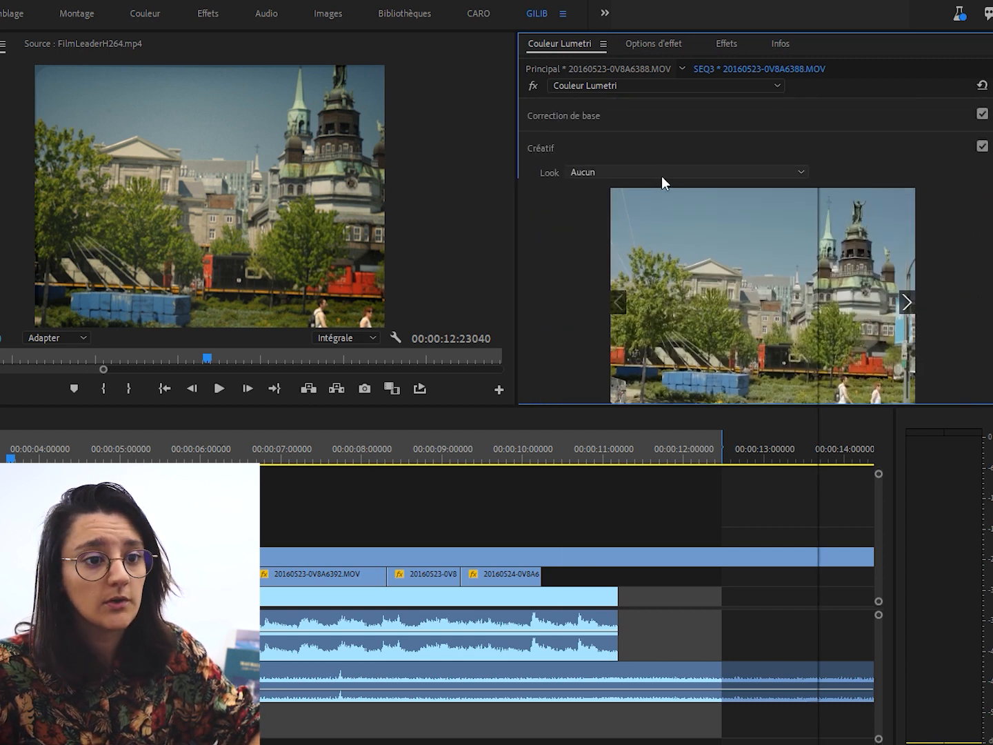
pyautogui.scroll(-5, 677, 393)
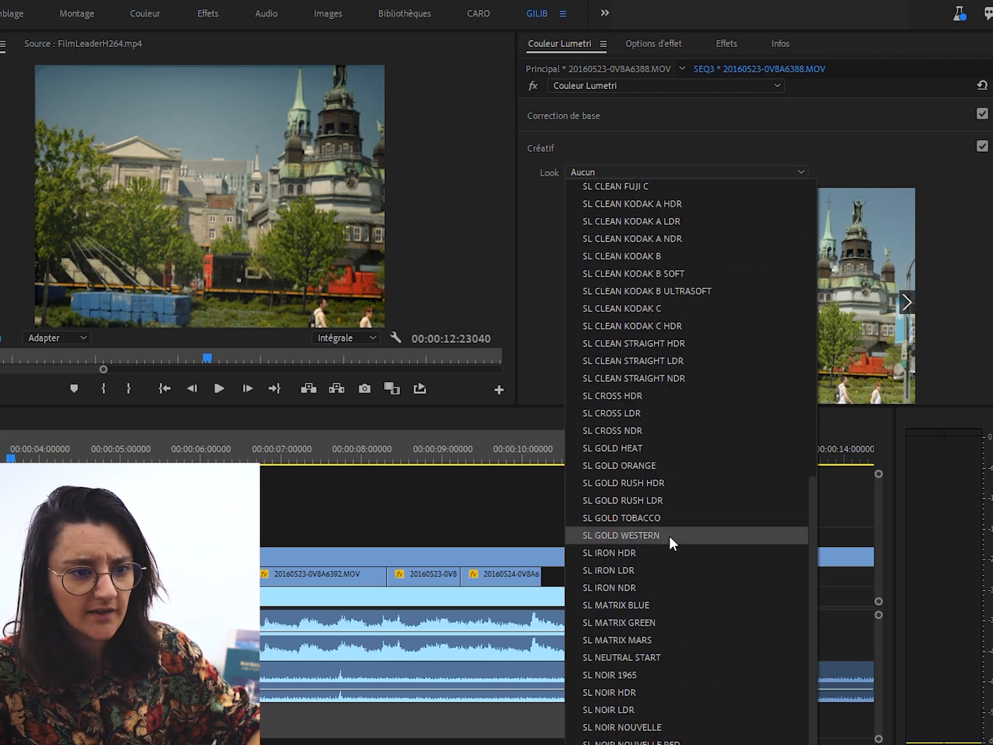
pyautogui.click(648, 640)
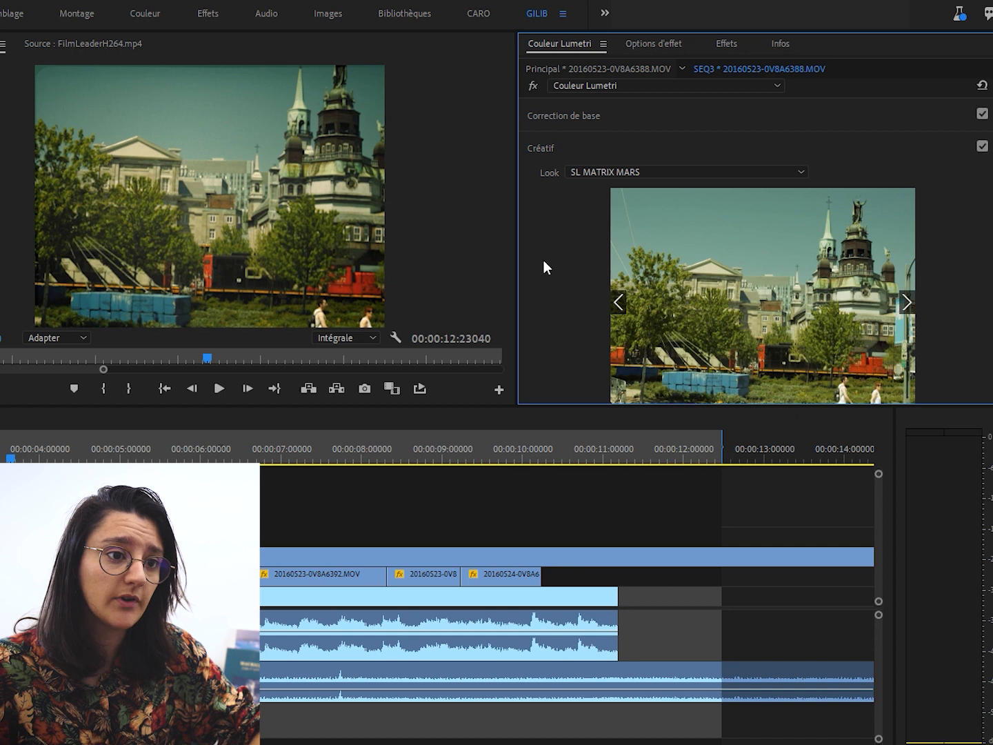
pyautogui.scroll(-3, 540, 262)
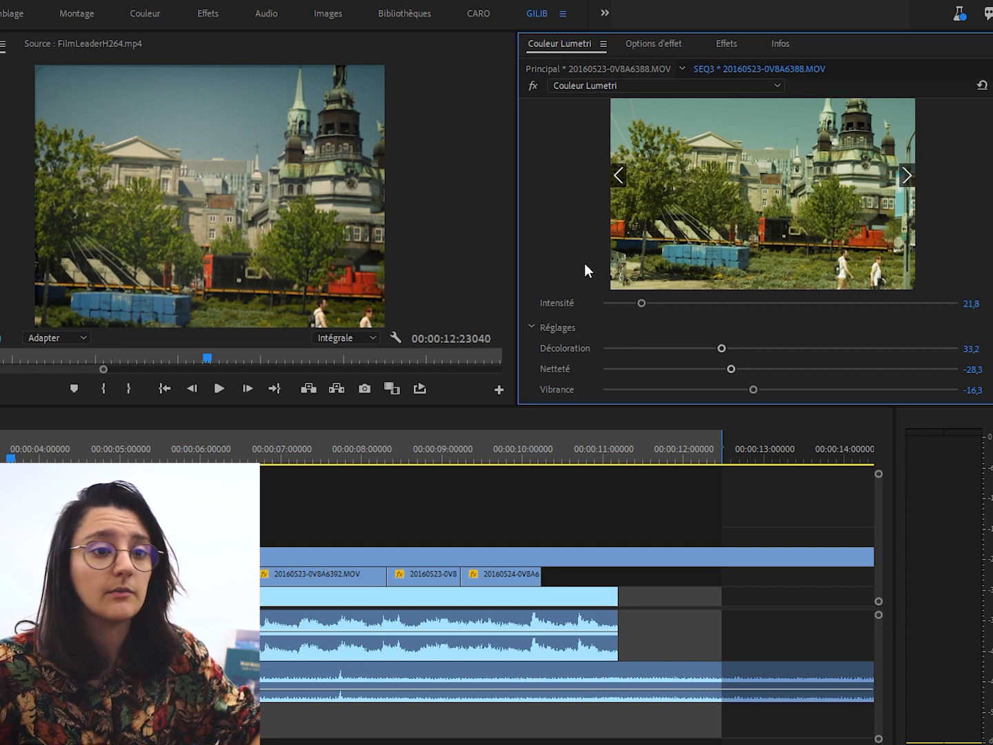
pyautogui.scroll(4, 584, 269)
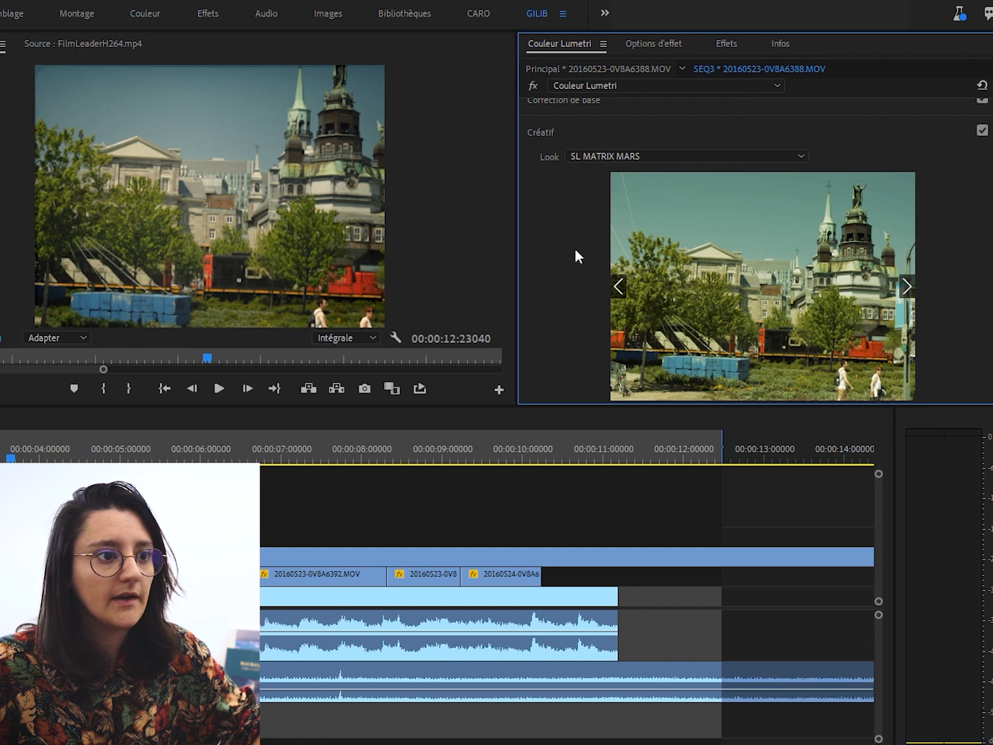
# - Add a dark vignette to the clip by lowering the vignette gain below zero
pyautogui.scroll(-8, 575, 250)
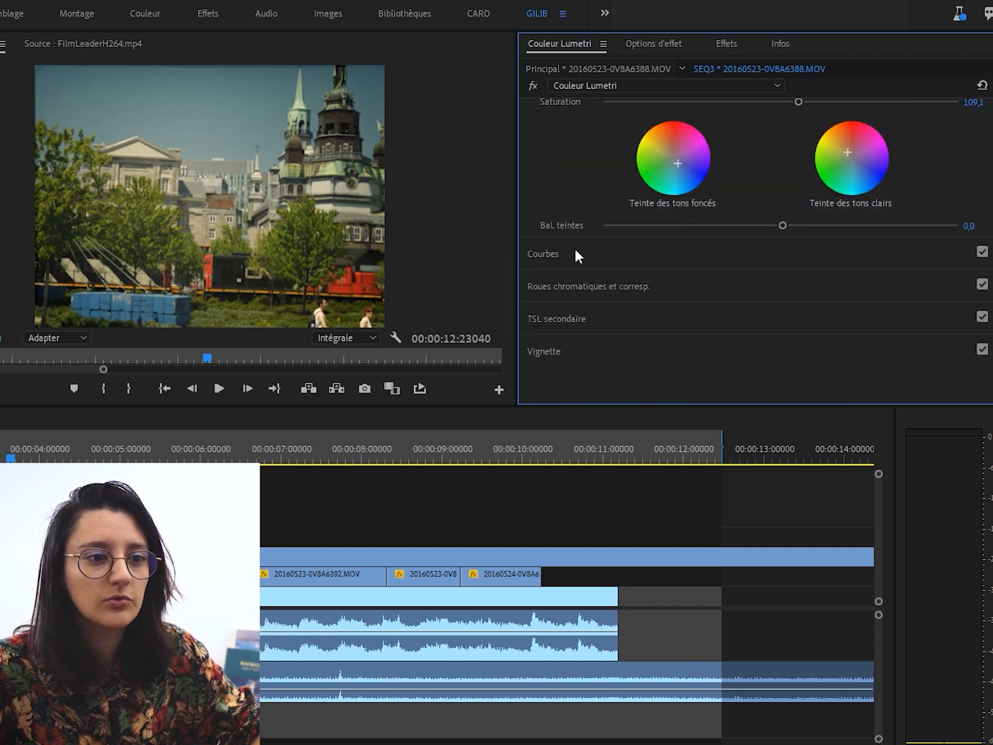
pyautogui.click(565, 351)
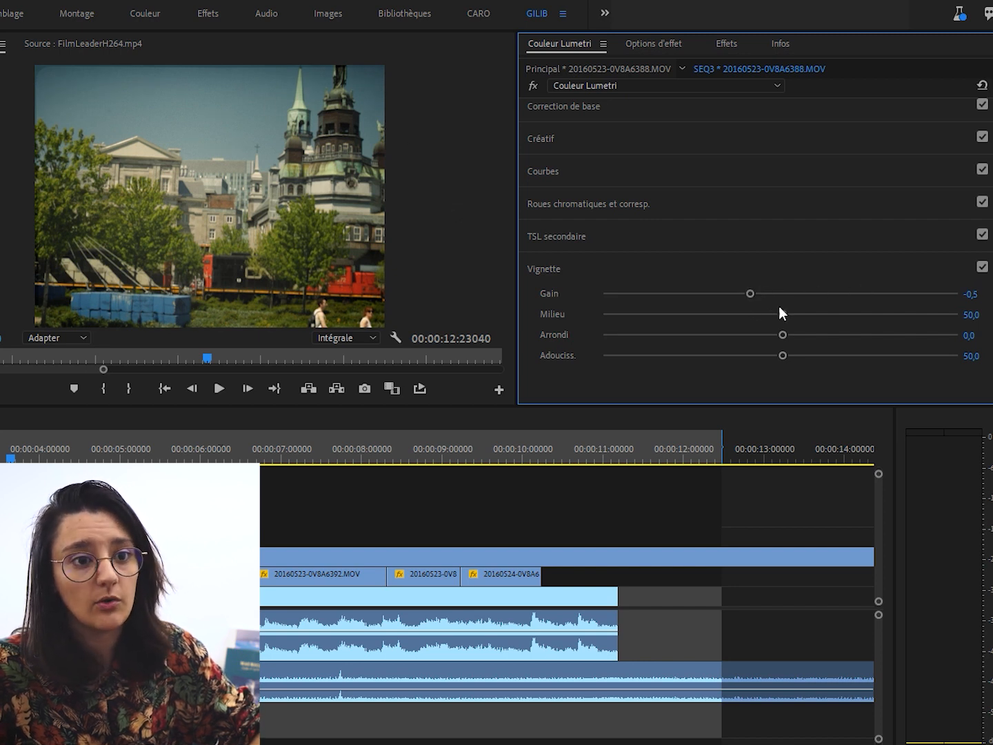
pyautogui.moveTo(741, 293); pyautogui.dragTo(729, 301)
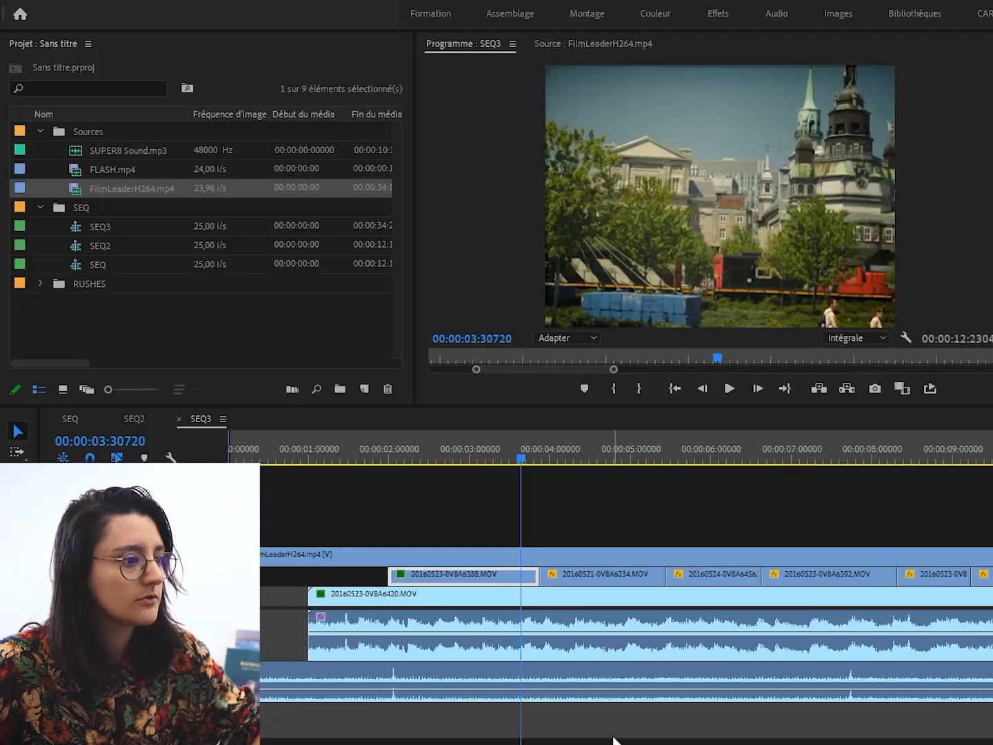
# - Create a 1440 × 1080, 25 i/s adjustment layer (Calque d'effets) and place it above the film leader, extending to the sequence's out point
pyautogui.click(369, 390)
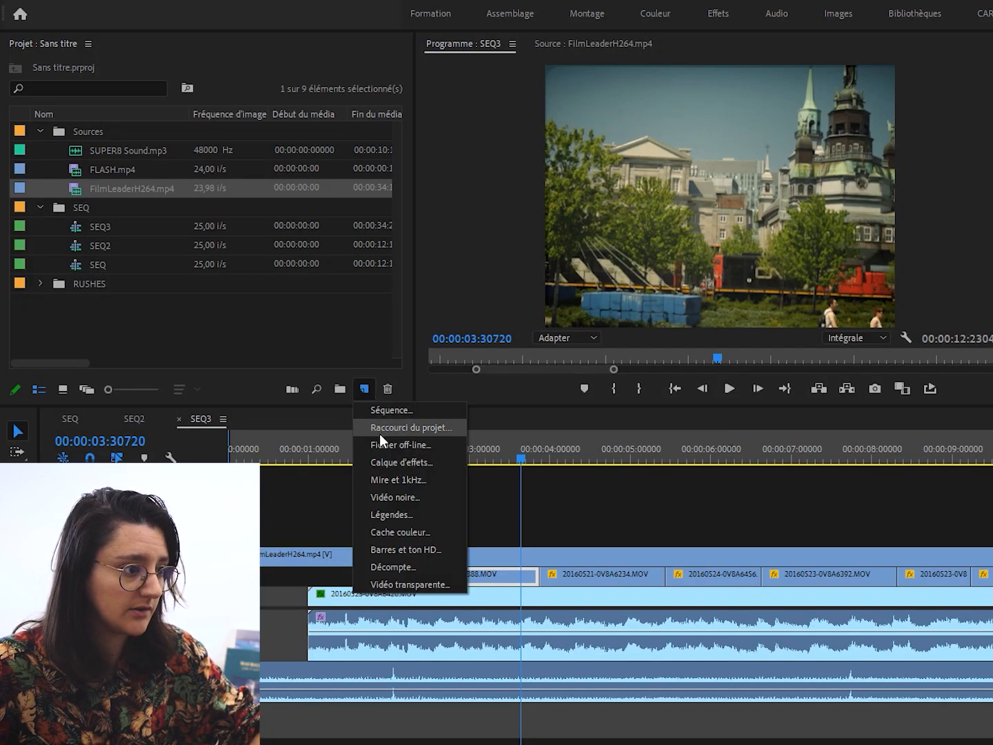
pyautogui.click(384, 461)
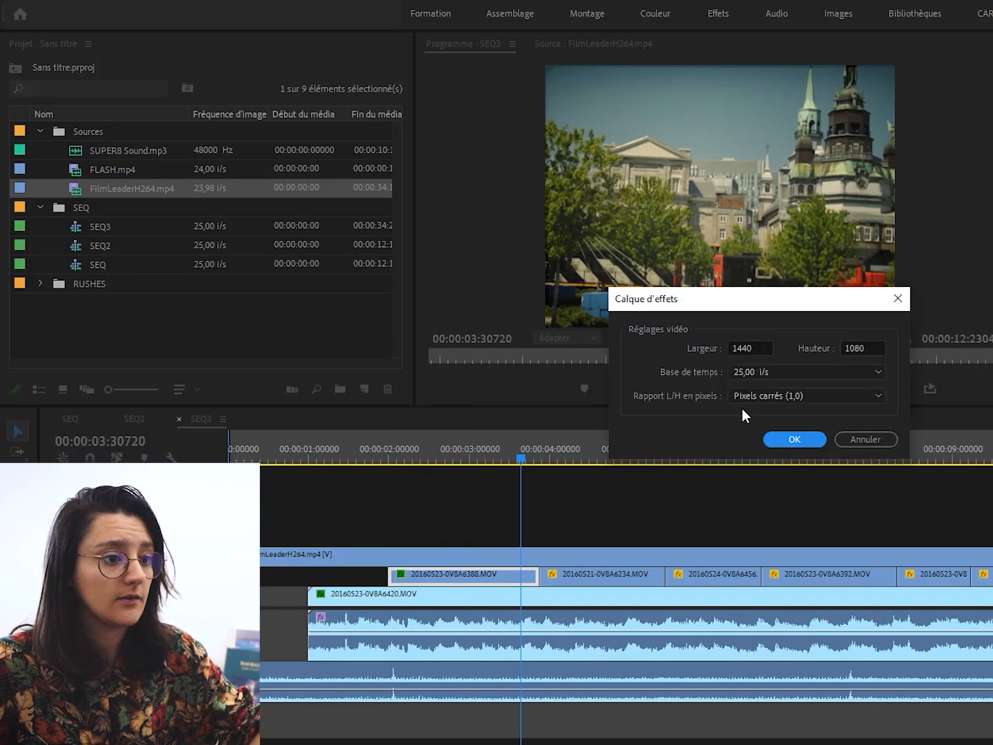
pyautogui.click(785, 438)
pyautogui.moveTo(280, 354); pyautogui.dragTo(992, 532)
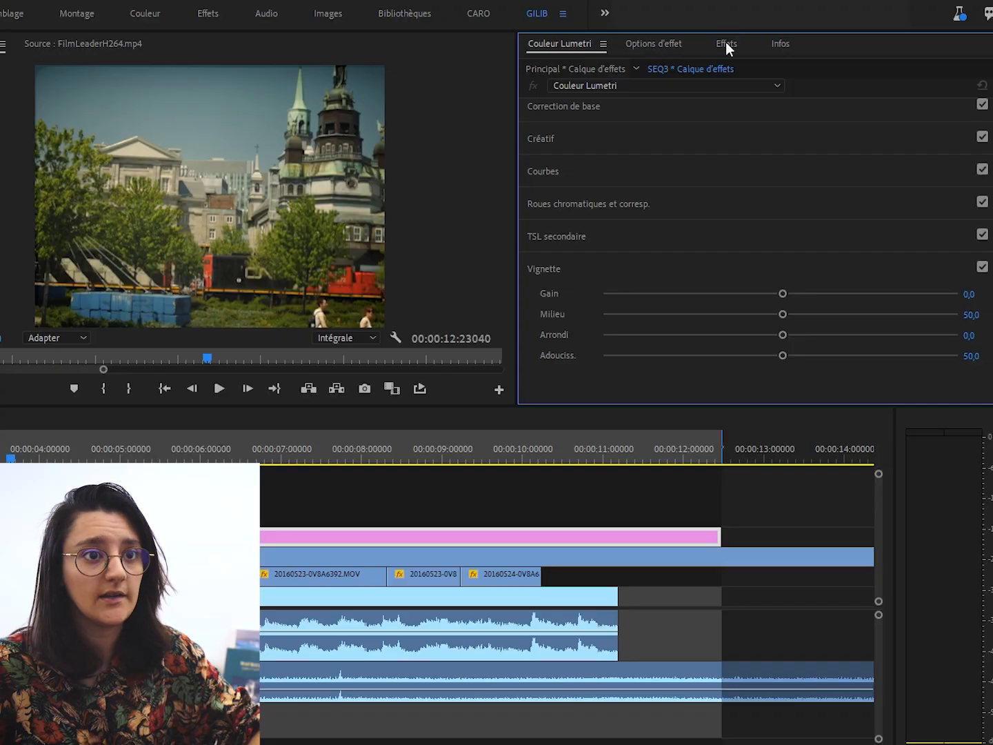
# - Find the Bruit video effect by searching for "bruit" and apply it to the adjustment layer
pyautogui.click(725, 42)
pyautogui.click(627, 64)
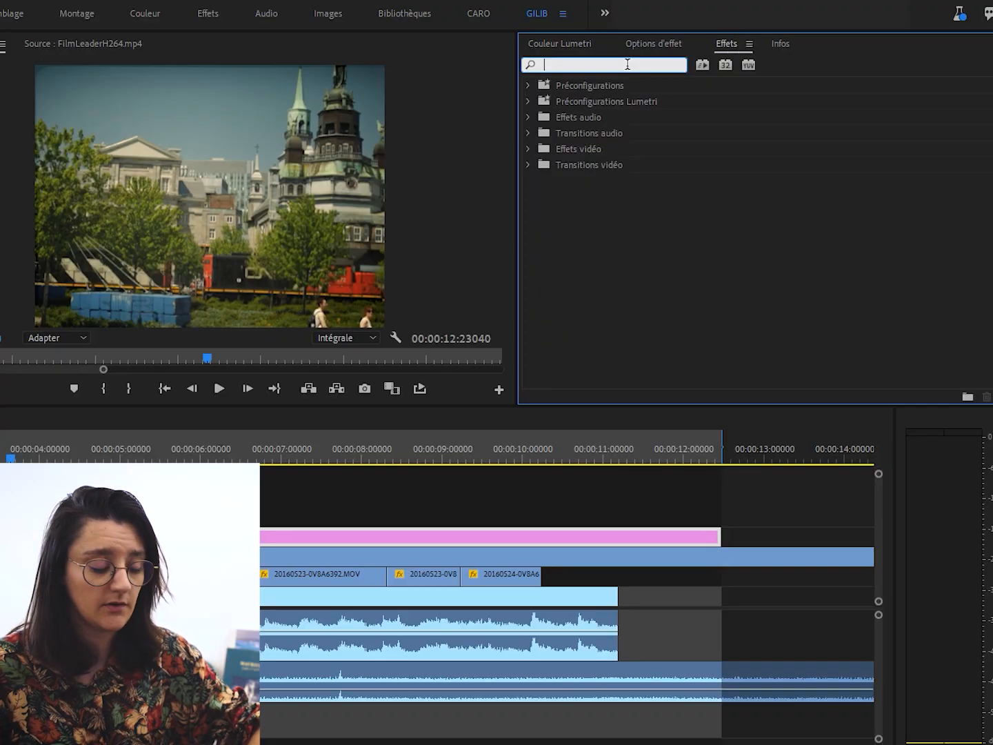
pyautogui.write('bruit')
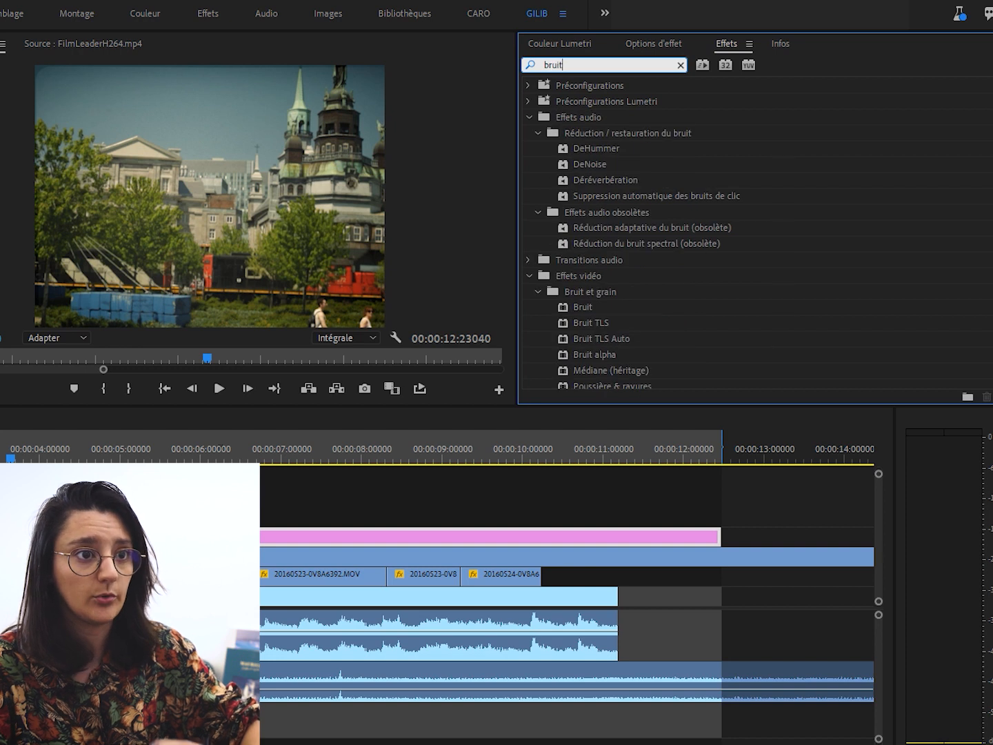
pyautogui.click(580, 307)
pyautogui.moveTo(581, 306); pyautogui.dragTo(17, 537)
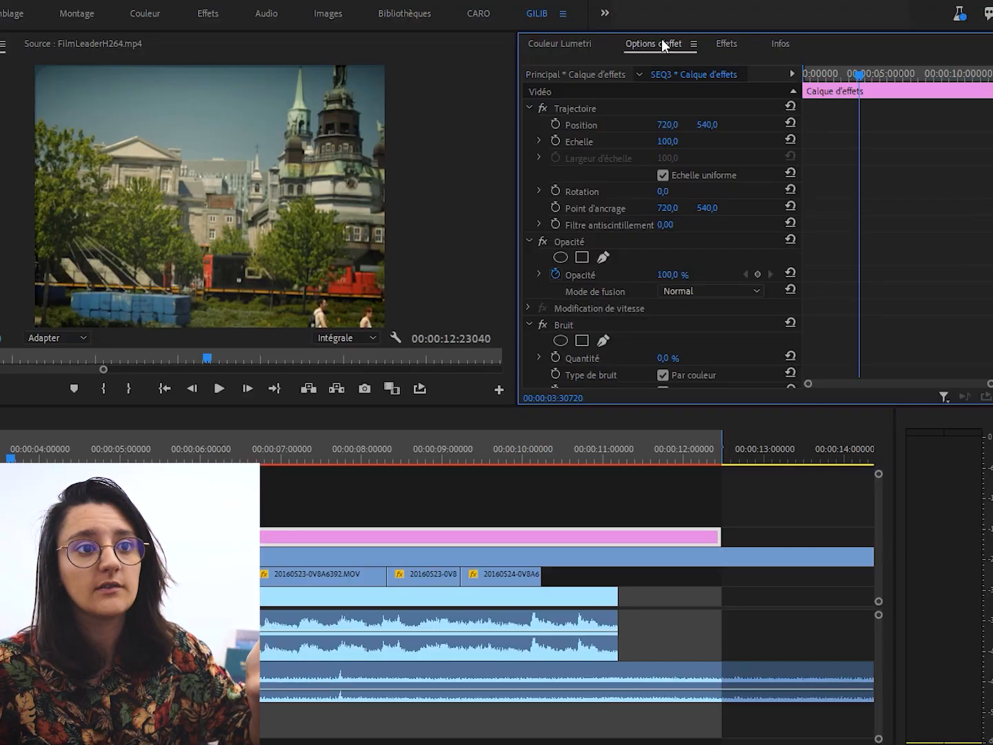
# - Increase the Quantité of the Bruit effect on the adjustment layer to add grain
pyautogui.scroll(-2, 545, 306)
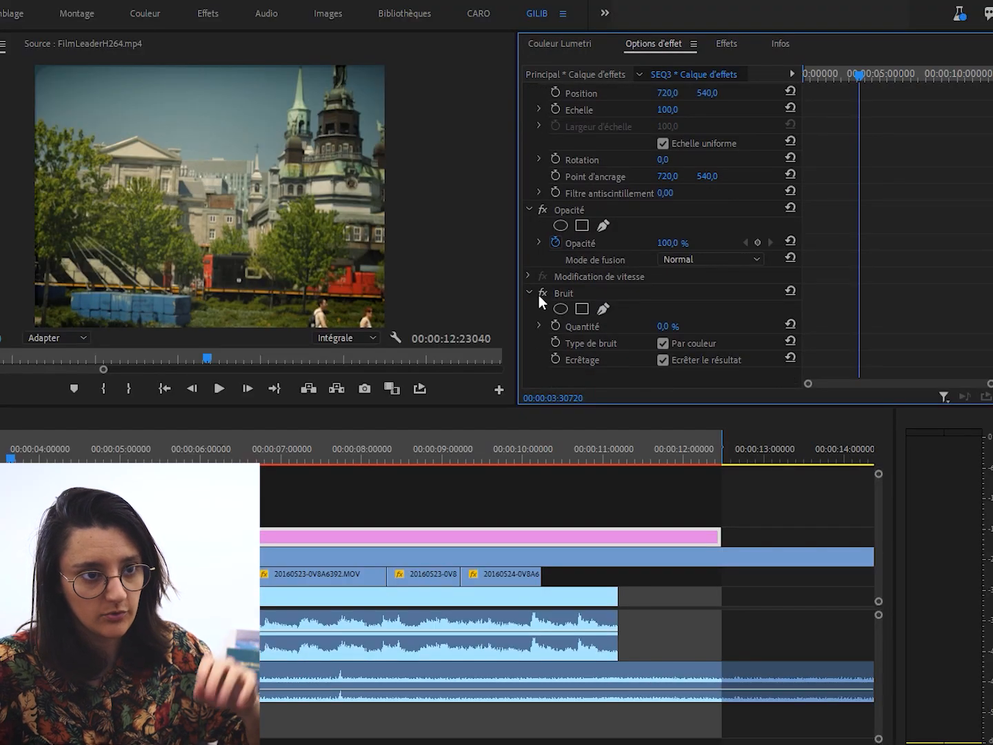
pyautogui.scroll(-1, 637, 310)
pyautogui.click(679, 309)
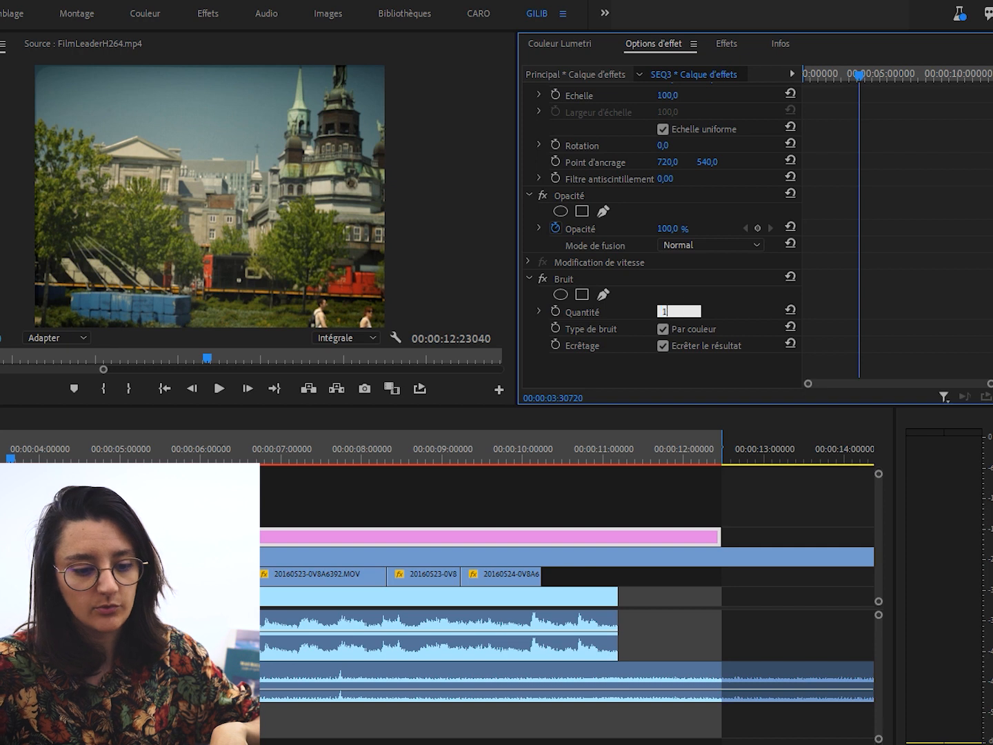
pyautogui.press('Return')
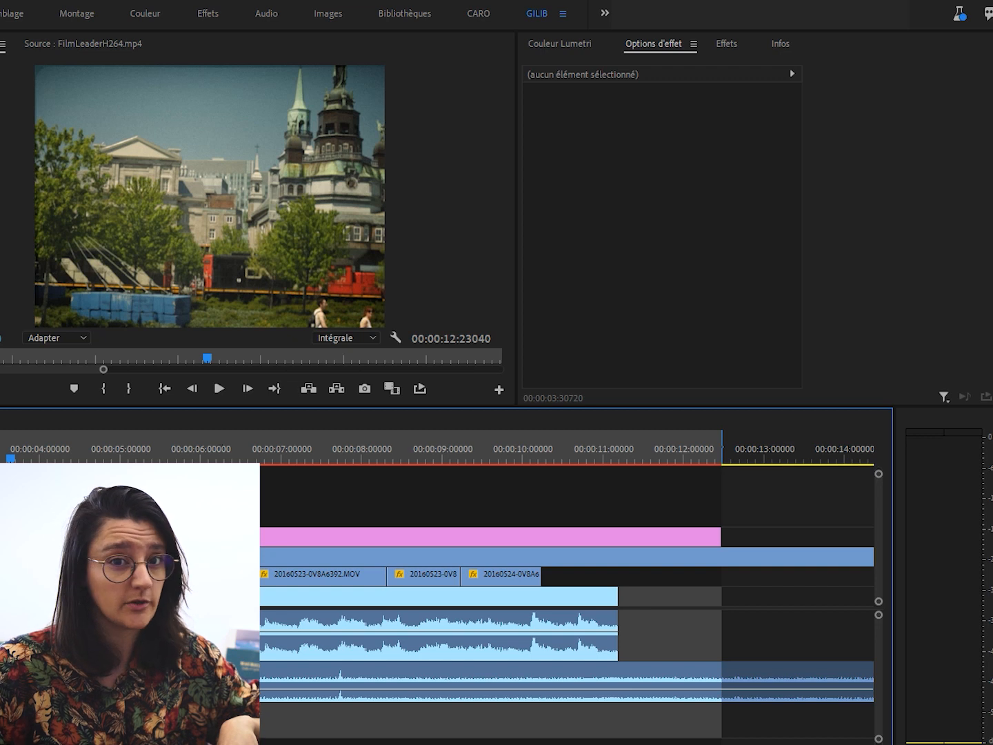
# - Find the Postérisation temporelle video effect by searching for "postéri" and apply it to the 20160523-0V8A6388.MOV clip
pyautogui.click(727, 44)
pyautogui.click(614, 64)
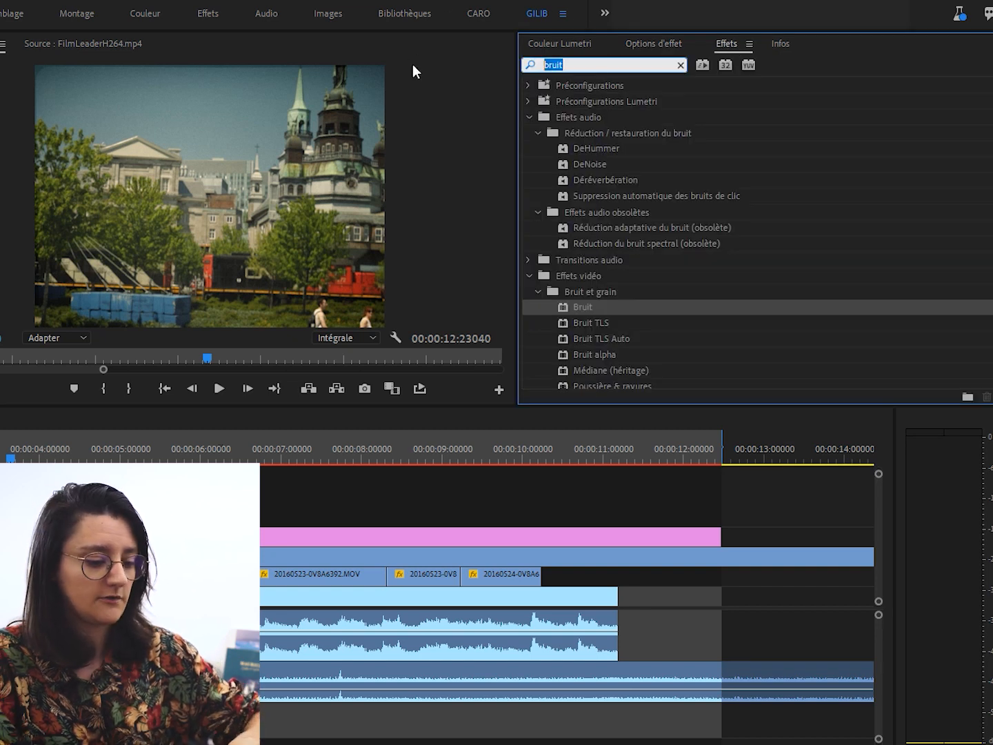
pyautogui.write('postéri')
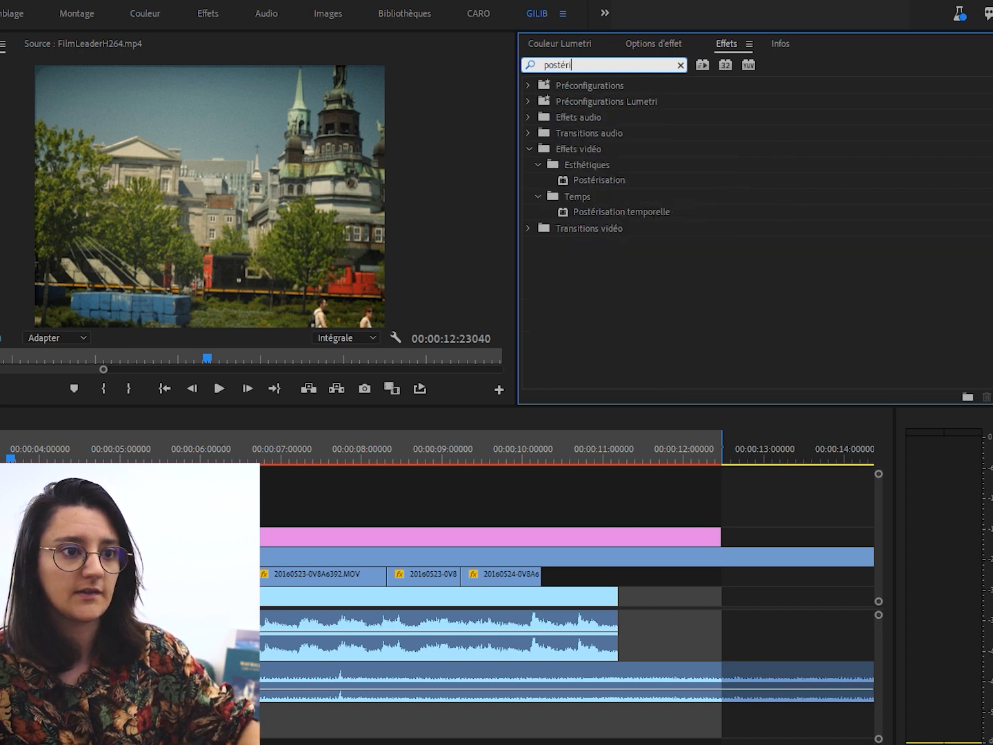
pyautogui.moveTo(635, 209); pyautogui.dragTo(220, 597)
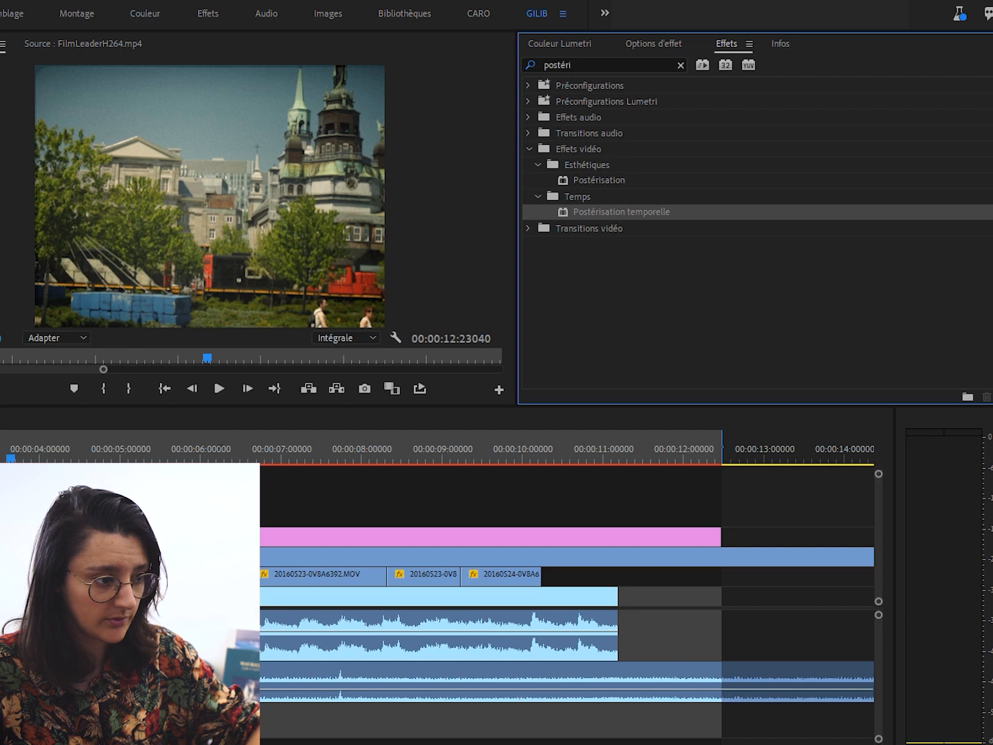
# - Set the Fréquence d'images of the clip's Postérisation temporelle effect to 12
pyautogui.click(656, 40)
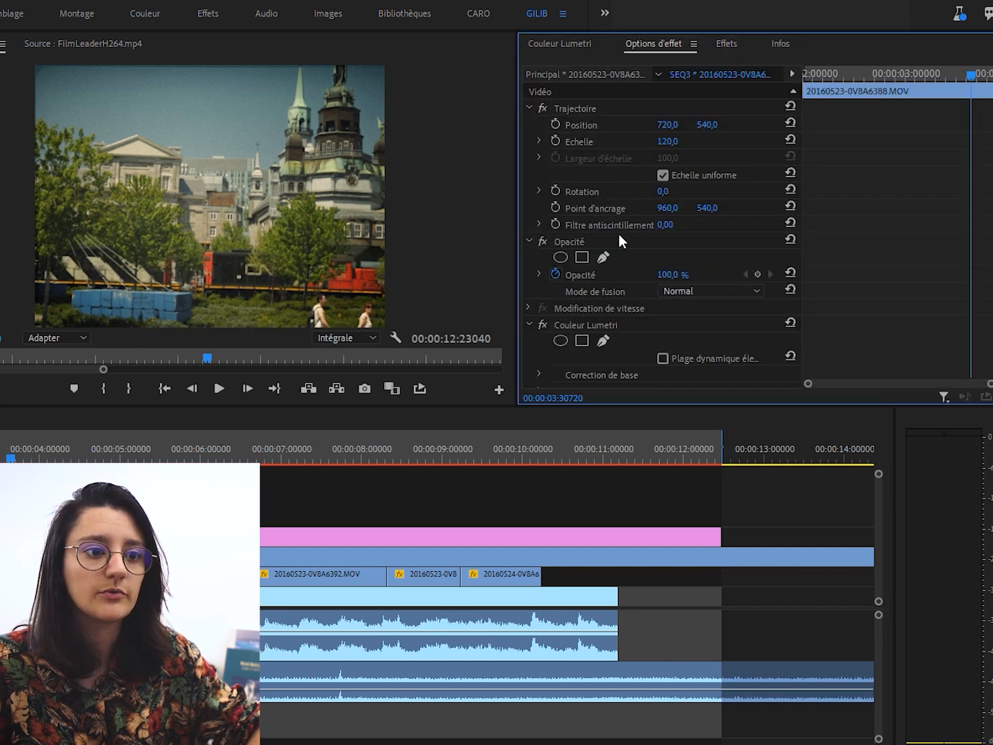
pyautogui.scroll(-3, 618, 233)
pyautogui.scroll(-1, 618, 234)
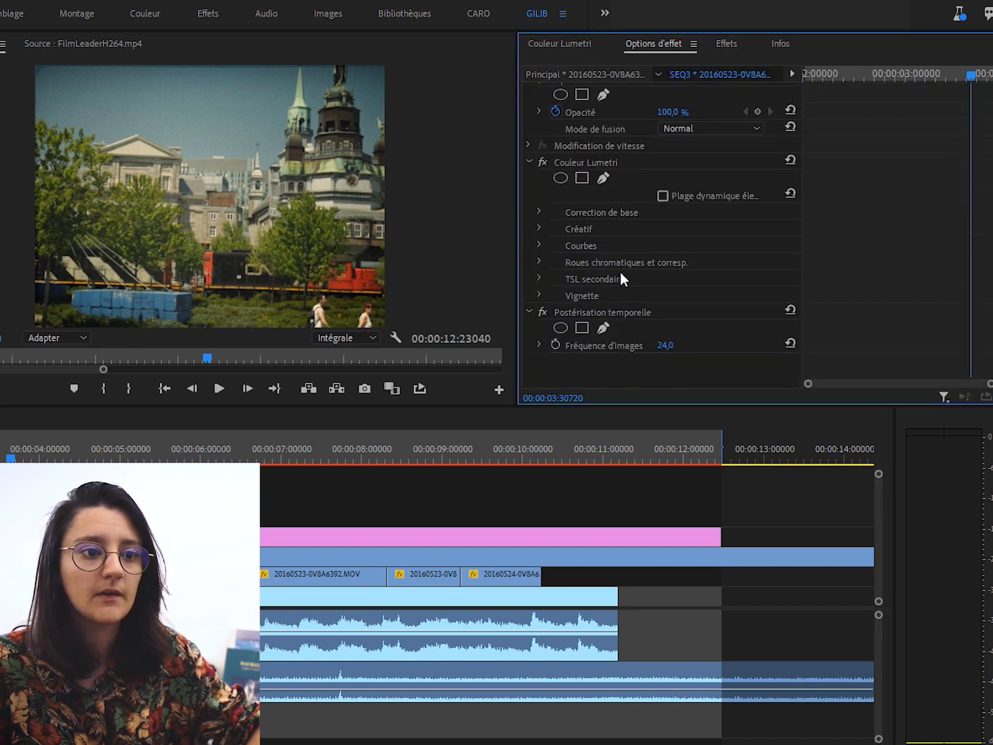
pyautogui.click(667, 345)
pyautogui.write('12')
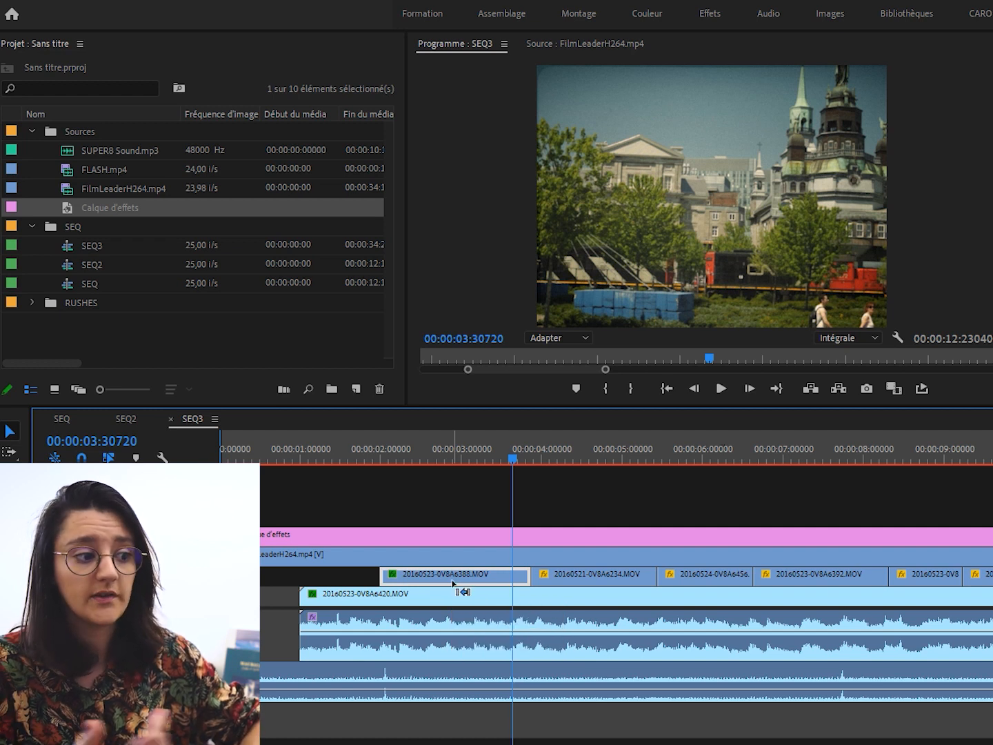
# - Paste the Couleur Lumetri and Postérisation temporelle effects, without Trajectoire, onto the remaining video clips and render the sequence from in to out
pyautogui.moveTo(992, 579); pyautogui.dragTo(584, 615)
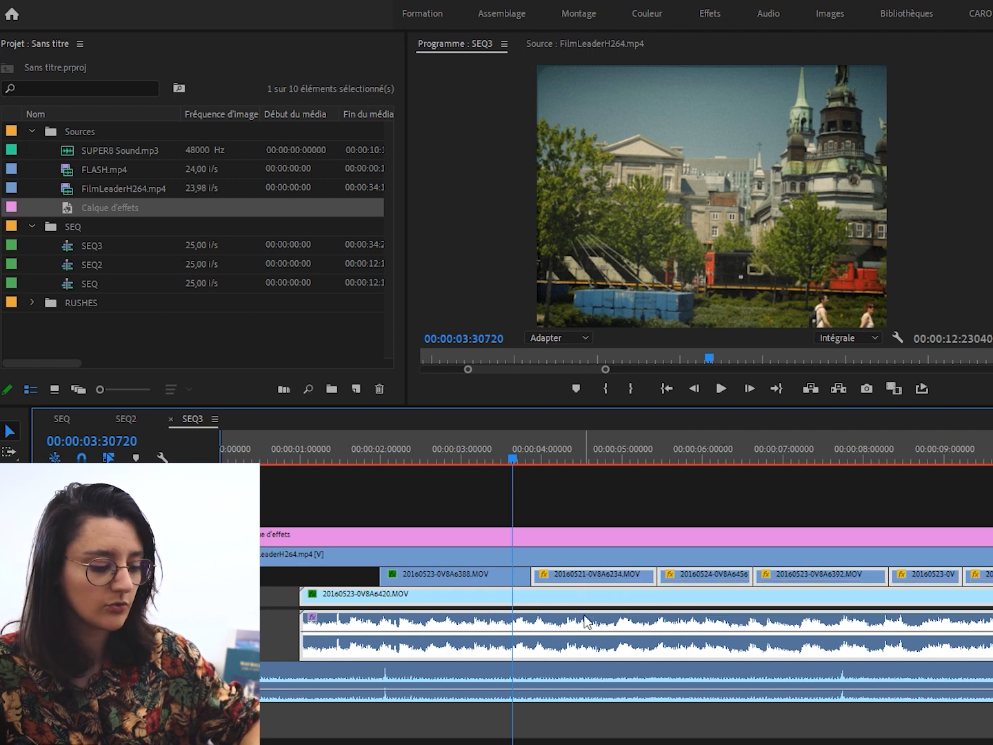
pyautogui.hotkey('ctrl', 'alt', 'v')
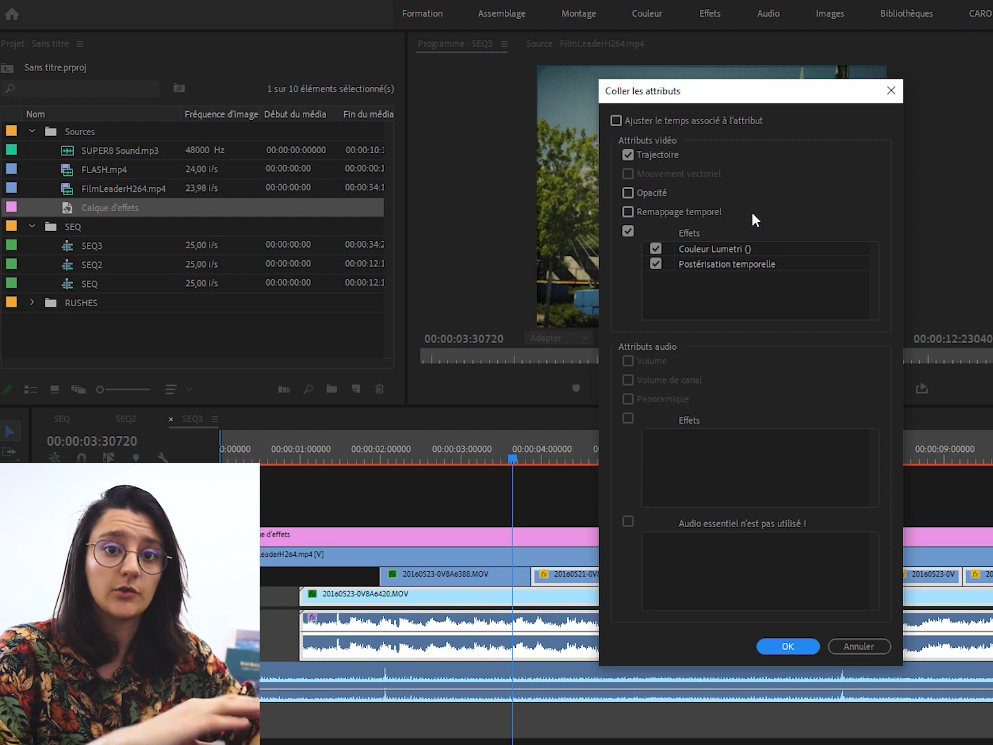
pyautogui.click(629, 155)
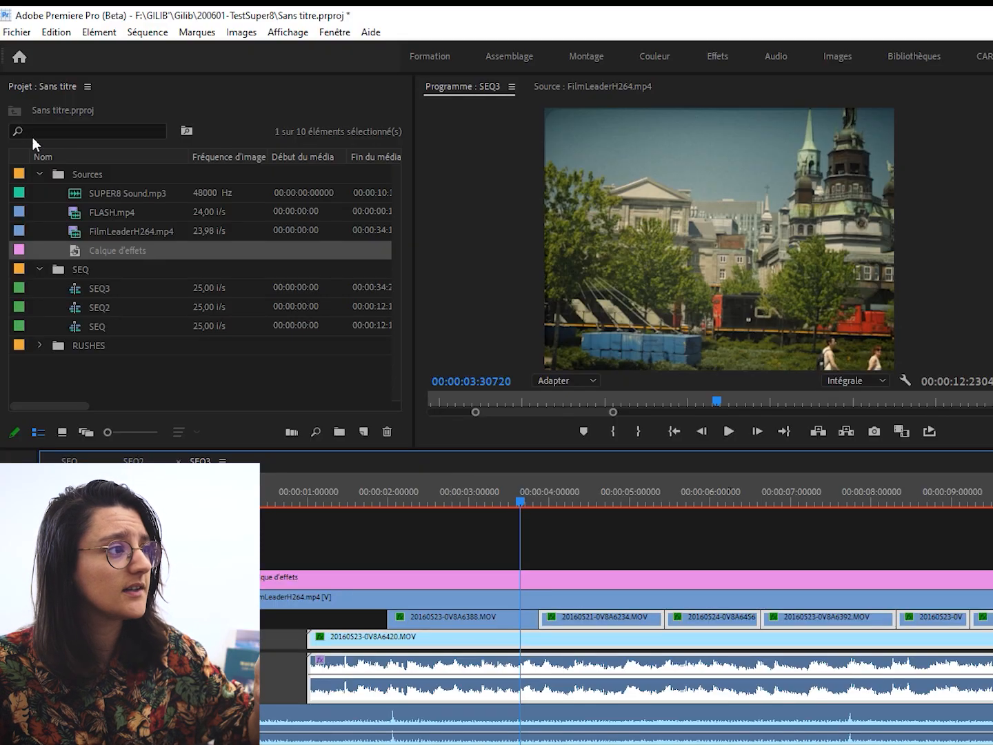
pyautogui.click(147, 33)
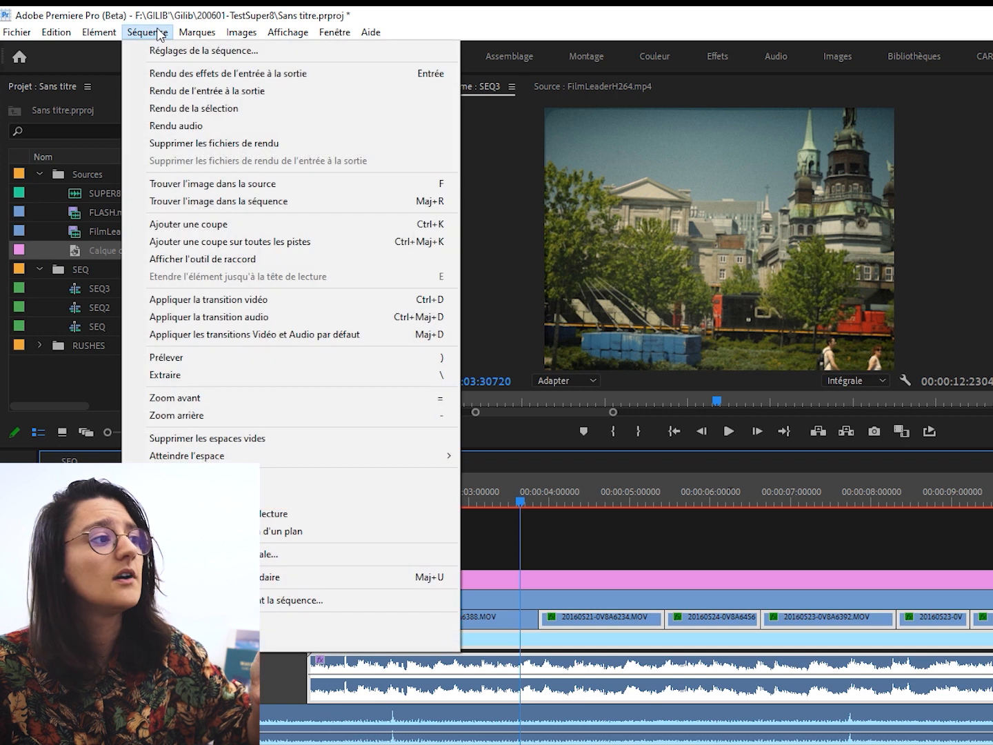
pyautogui.click(253, 96)
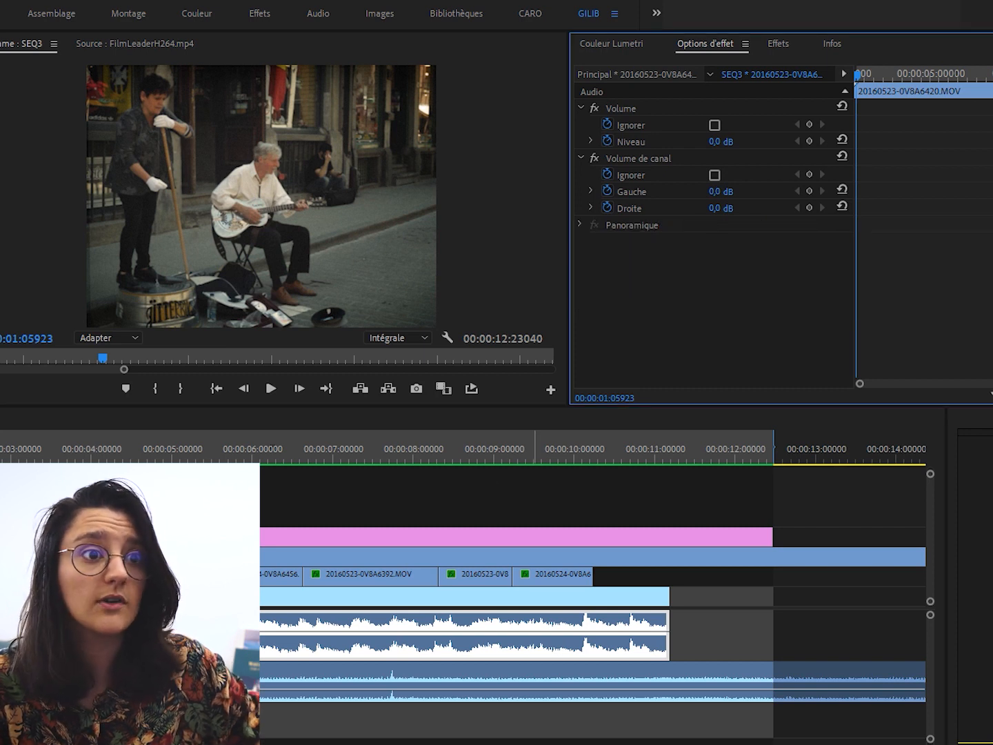
# - Find the Egaliseur paramétrique audio effect by searching for "egalise" and apply it to the audio of 20160523-0V8A6420.MOV
pyautogui.click(777, 42)
pyautogui.doubleClick(653, 66)
pyautogui.press('BackSpace')
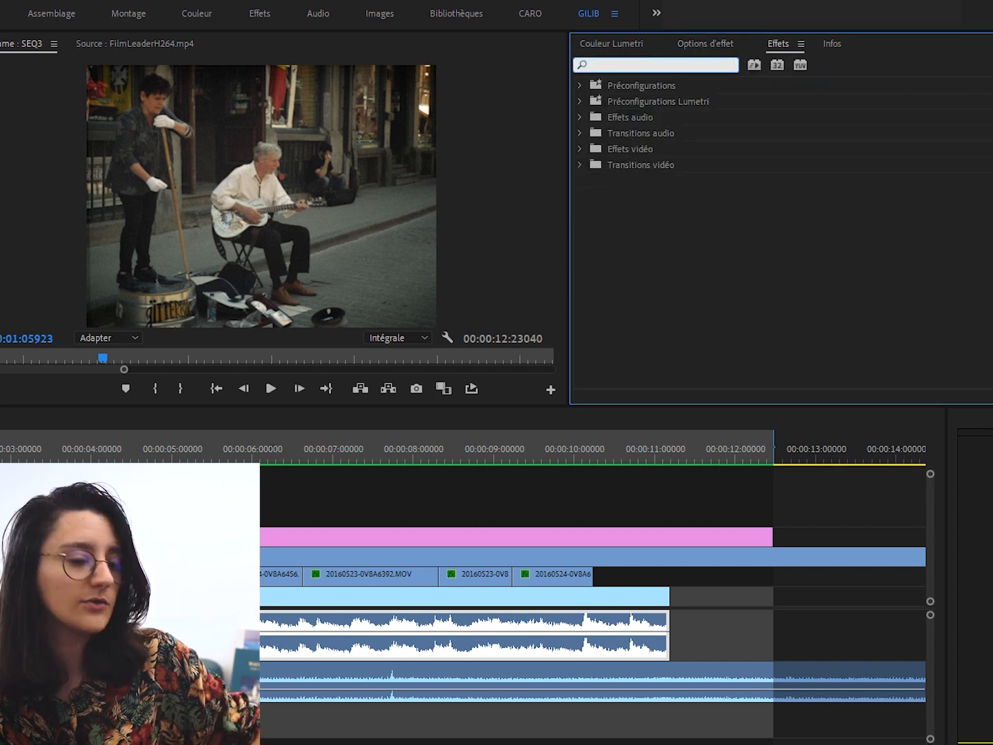
pyautogui.write('egalise')
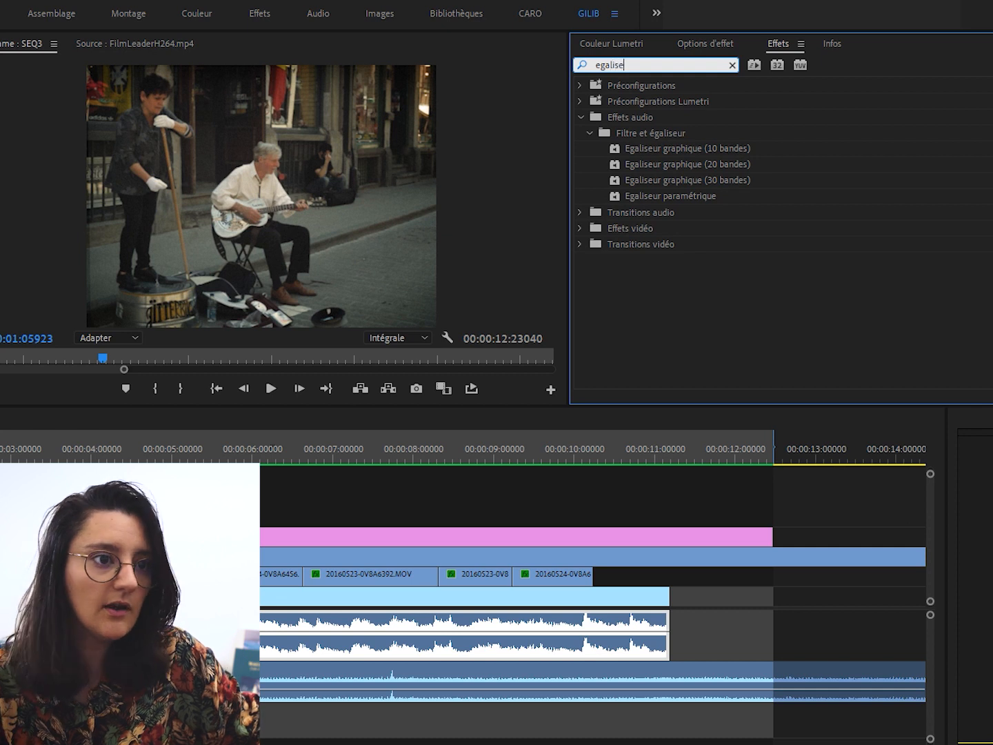
pyautogui.click(634, 199)
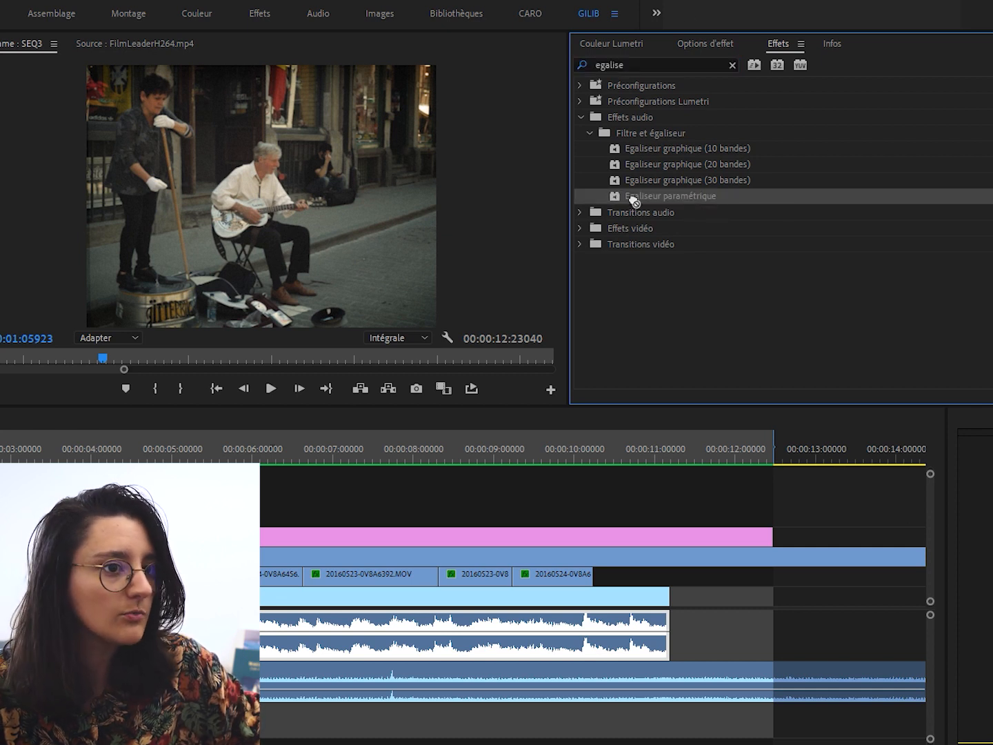
# - Open the parametric equalizer's settings, enable its high-pass (HP) band and disable bands L, 1 to 5 and H
pyautogui.click(697, 38)
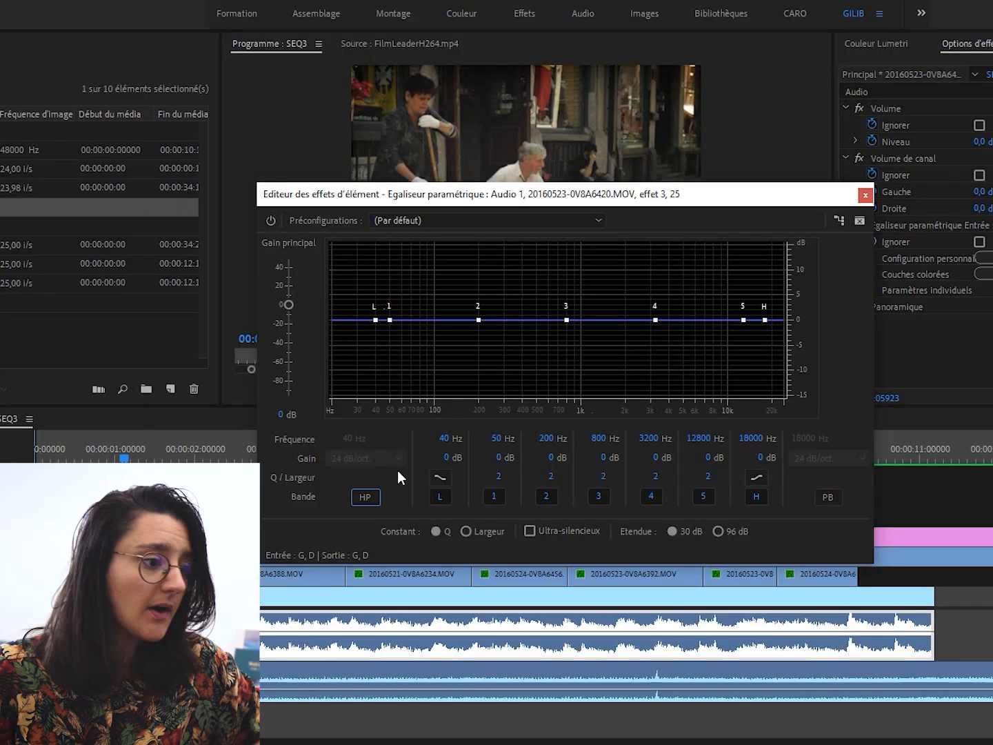
pyautogui.click(366, 498)
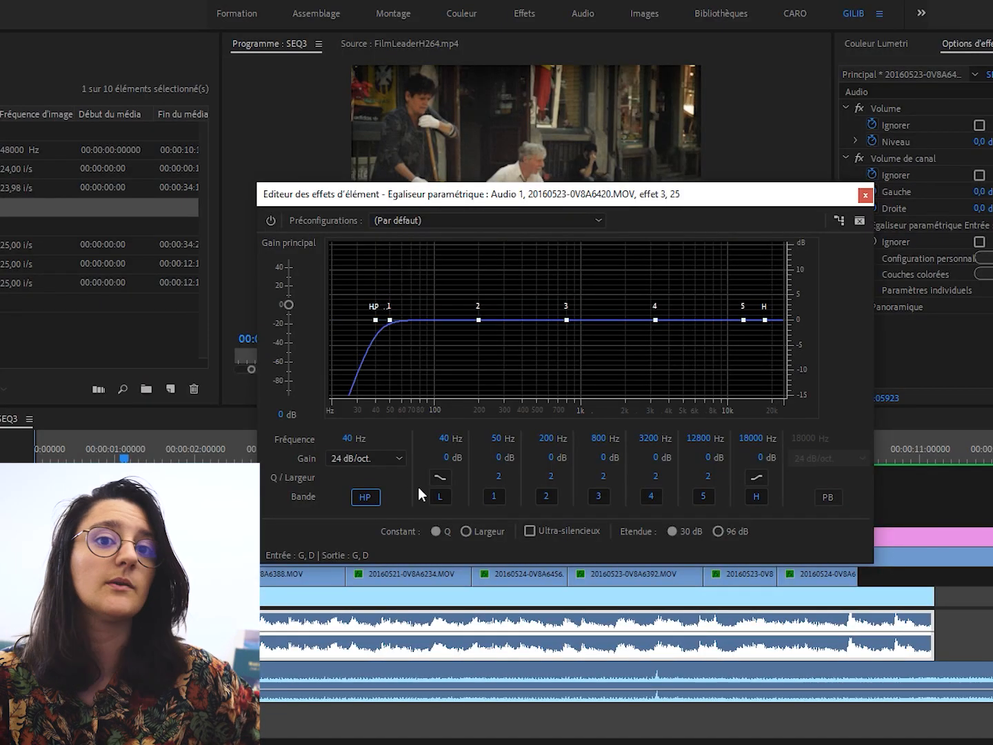
pyautogui.click(440, 496)
pyautogui.click(494, 491)
pyautogui.click(544, 497)
pyautogui.click(595, 497)
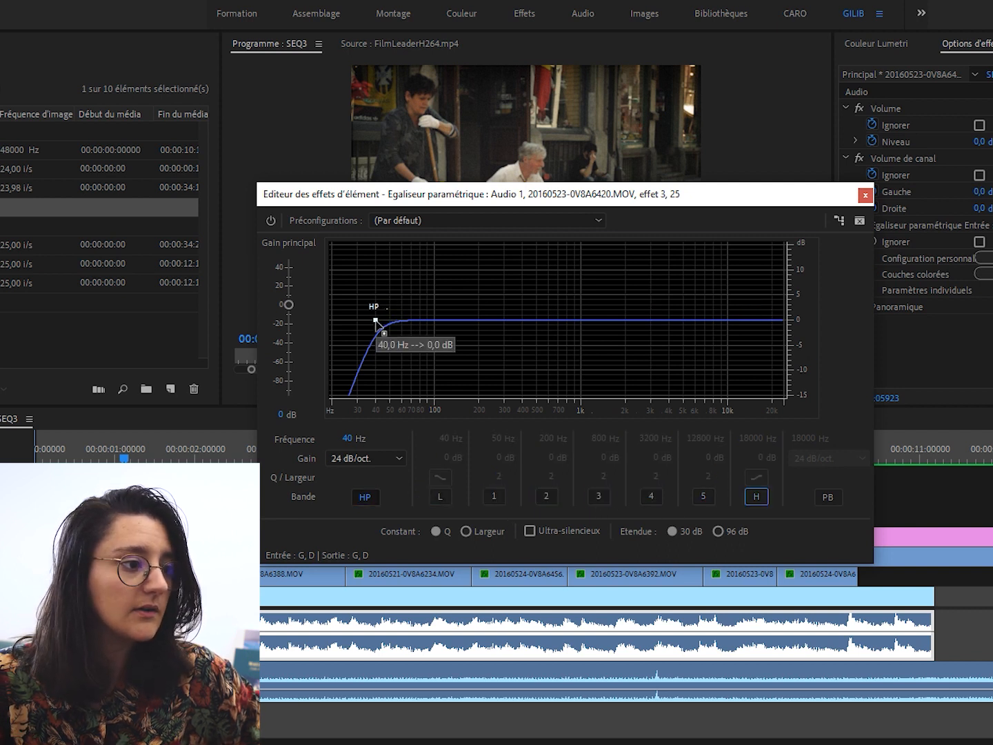
# - Set the HP cutoff to about 416 Hz, enable the low-pass (PB) band at about 6583 Hz, and compare playback with the effect bypassed
pyautogui.moveTo(375, 319); pyautogui.dragTo(528, 333)
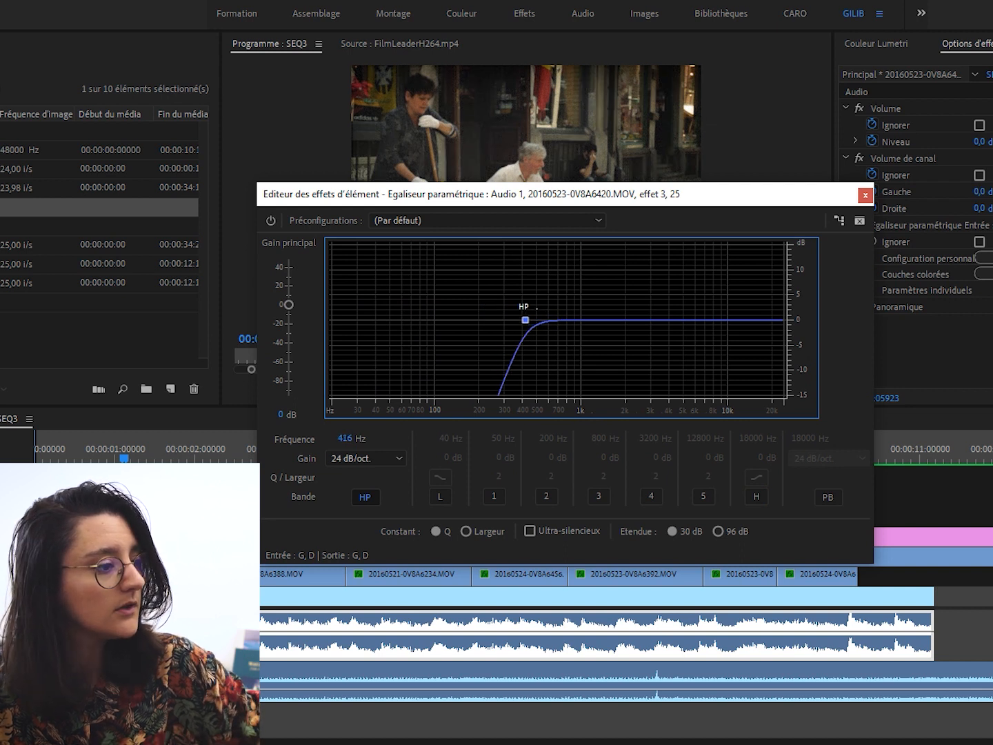
pyautogui.press('space')
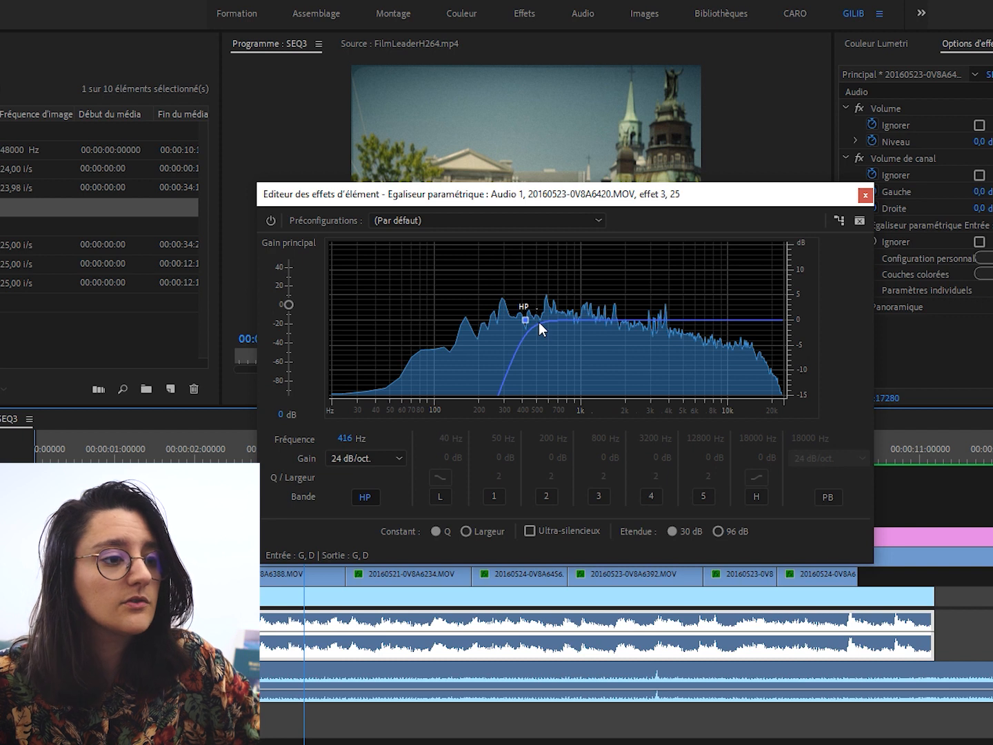
pyautogui.click(827, 498)
pyautogui.moveTo(764, 320); pyautogui.dragTo(705, 331)
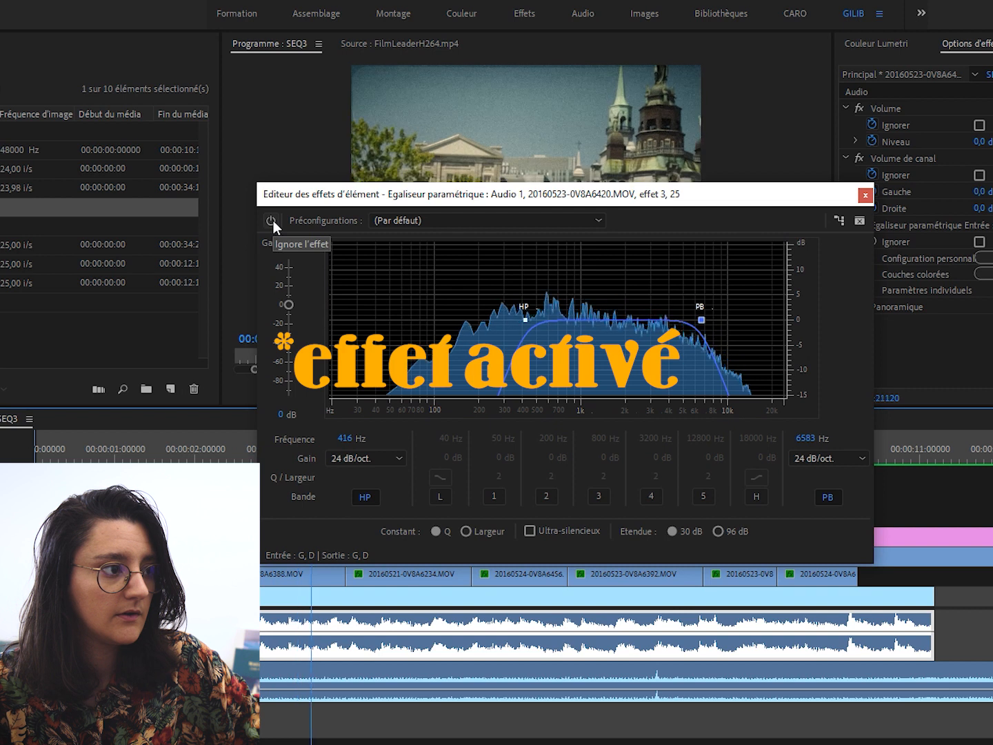
pyautogui.click(273, 221)
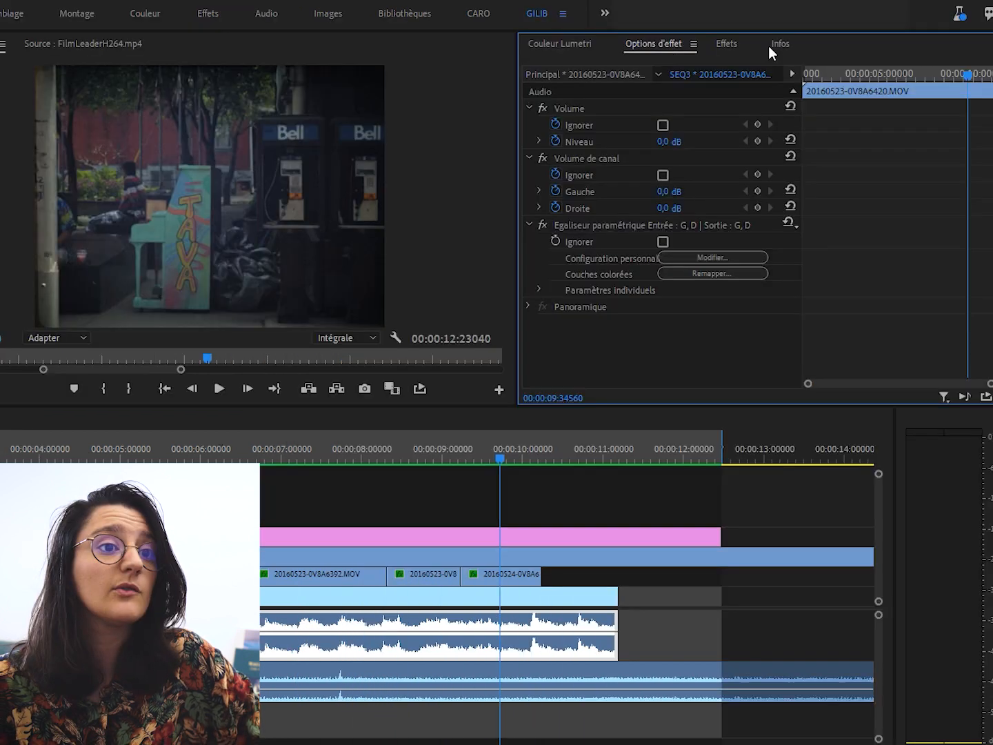
# - Find the Compresseur monobande effect by searching for "compresseur", apply it to the clip's audio and choose its Graves entraînantes preset
pyautogui.click(727, 43)
pyautogui.doubleClick(603, 66)
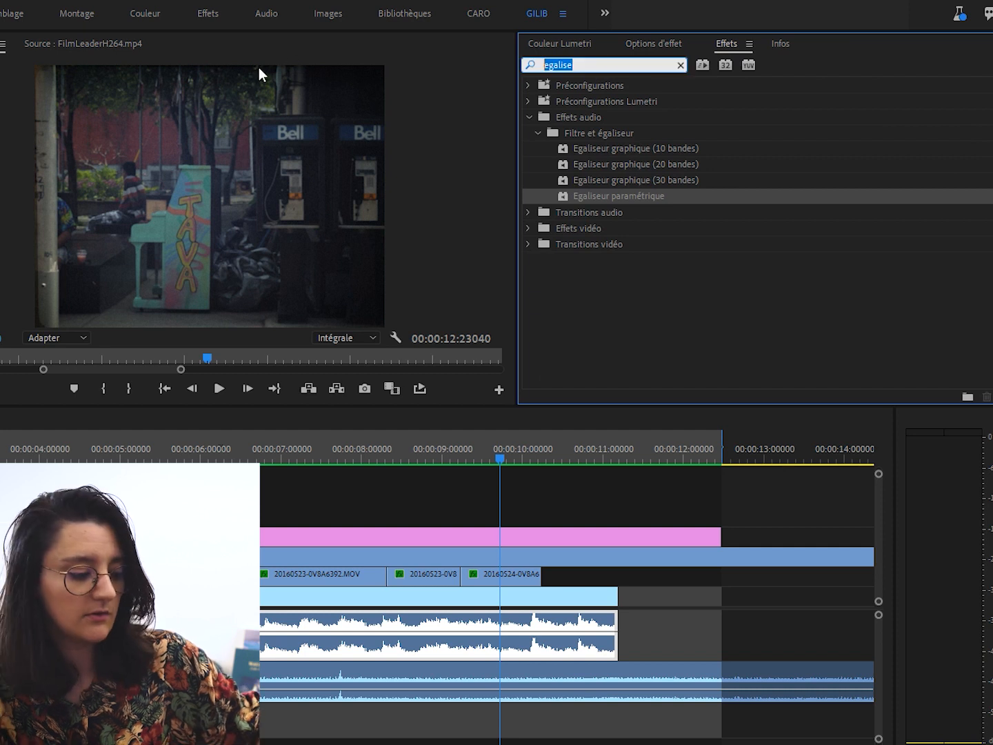
pyautogui.write('compresseur')
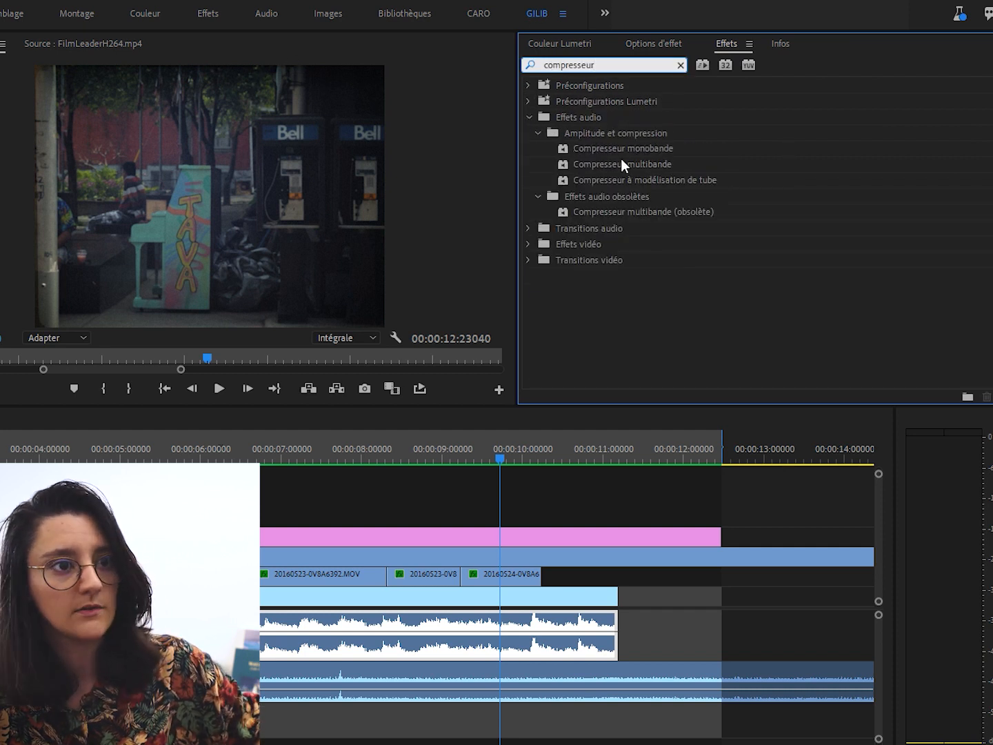
pyautogui.click(648, 149)
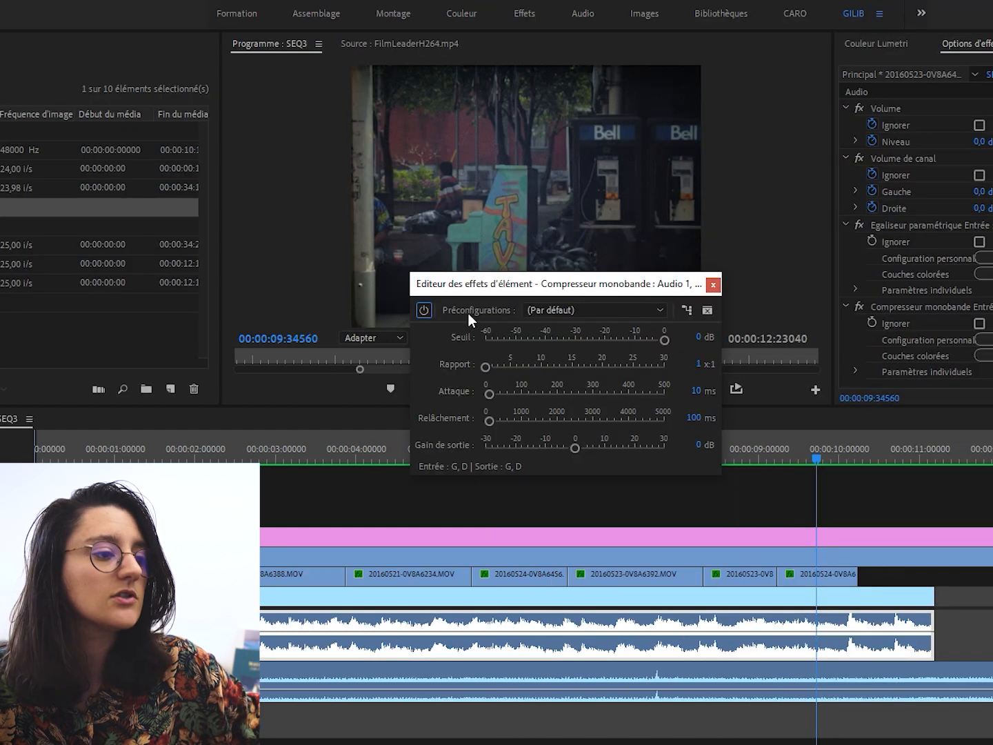
pyautogui.click(564, 307)
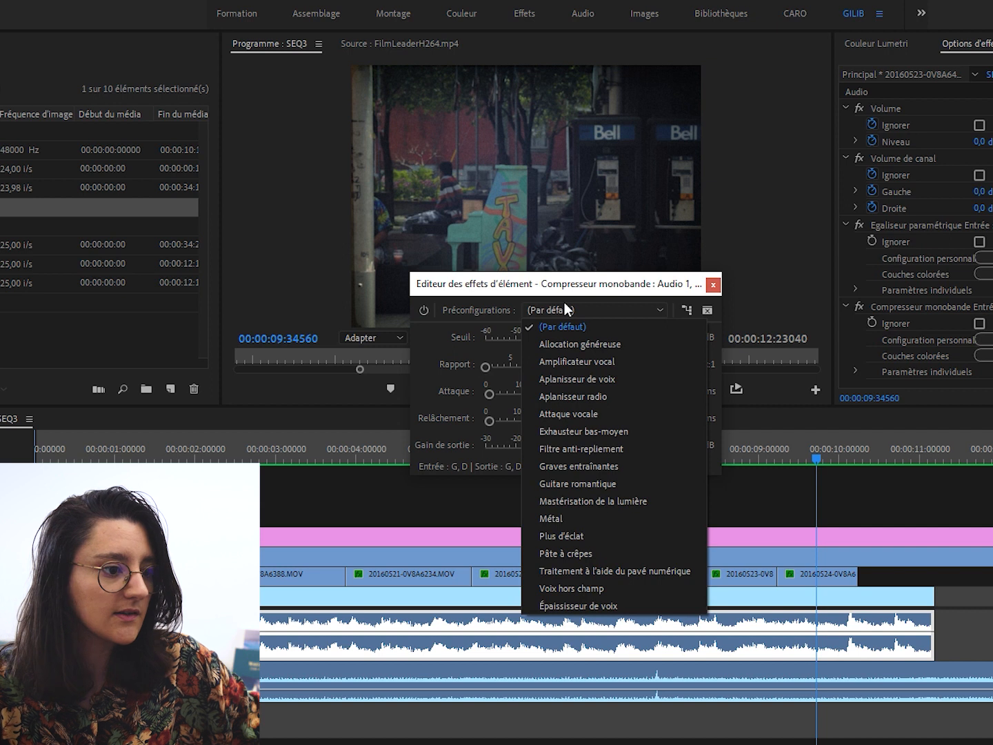
pyautogui.click(610, 464)
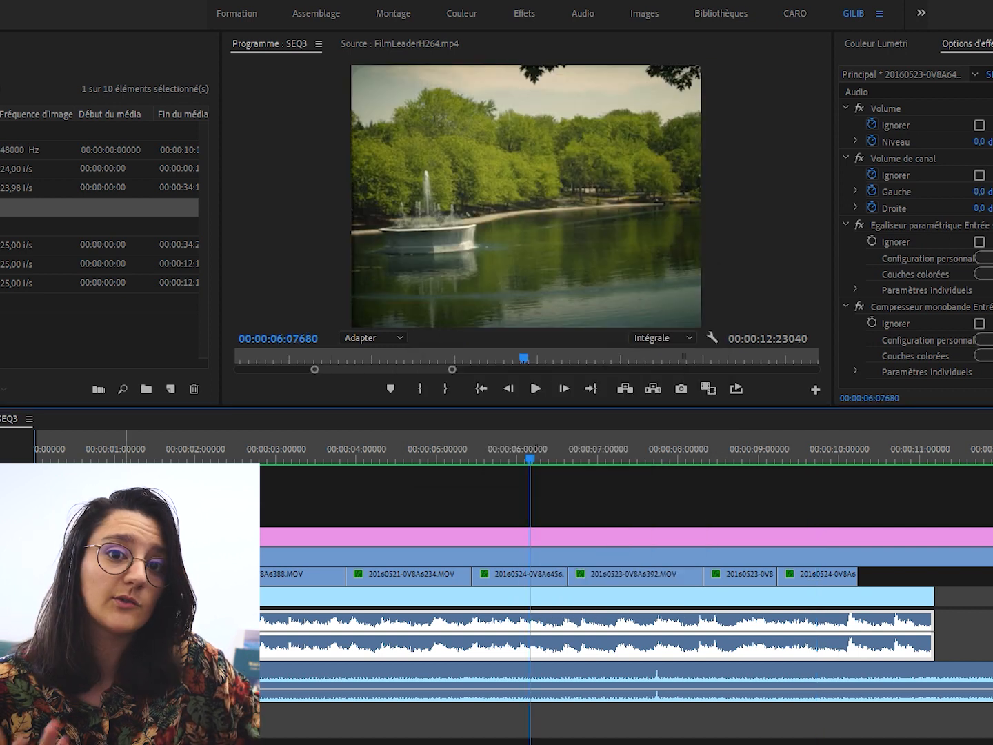